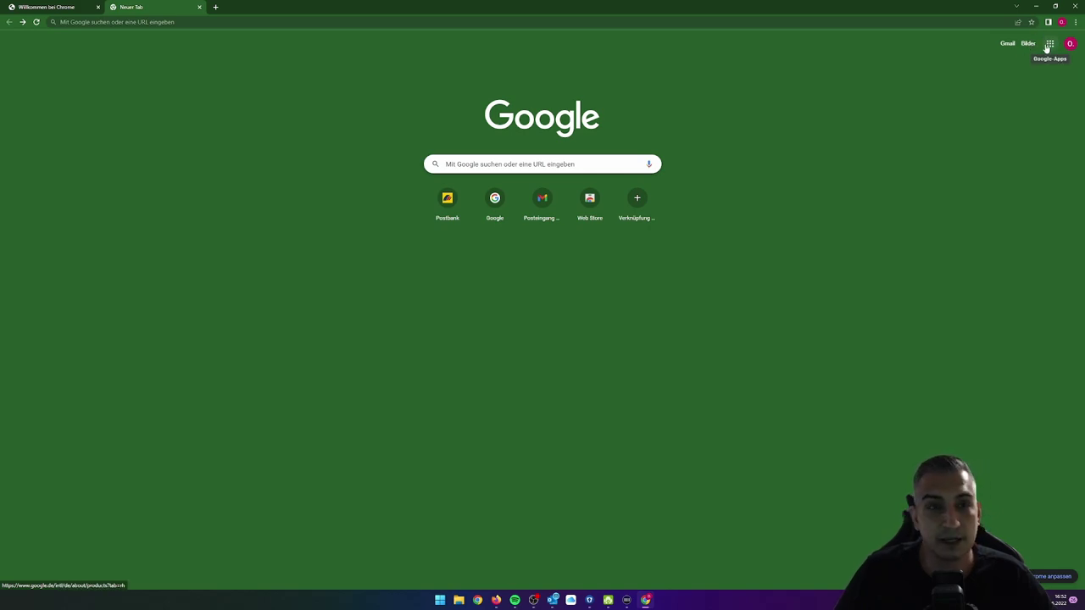
- Open Google Calendar from the Google apps on the new tab page
{"action": "left_click", "coordinate": [1048, 46]}
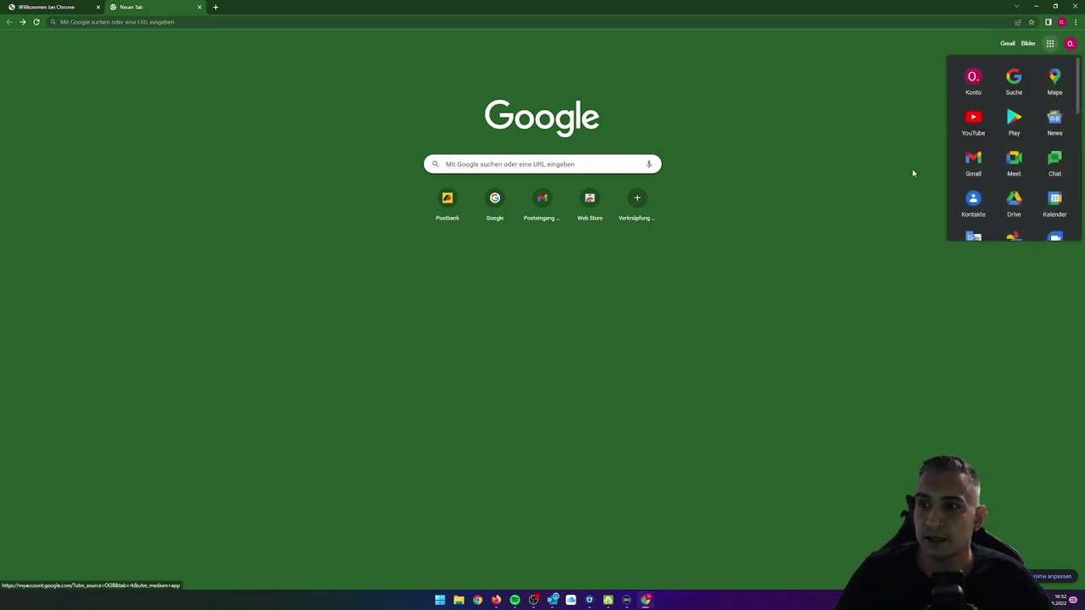
{"action": "scroll", "coordinate": [1013, 127], "scroll_direction": "down", "scroll_amount": 2}
{"action": "scroll", "coordinate": [1023, 151], "scroll_direction": "up", "scroll_amount": 1}
{"action": "left_click", "coordinate": [1059, 157]}
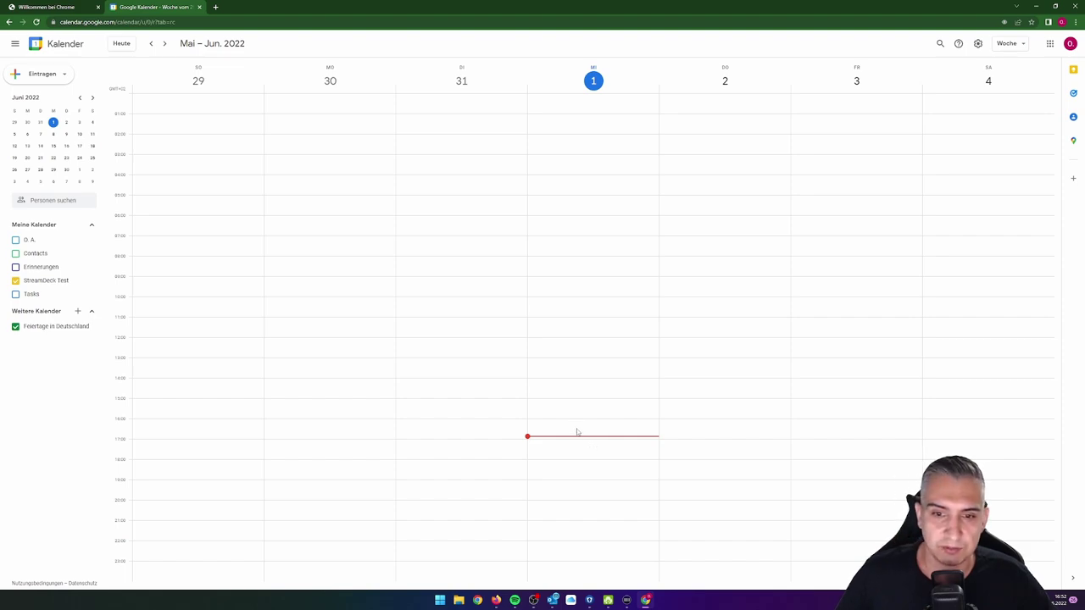
- Create and save an event titled "Time Left Termin" on Wednesday, 1 June from 16:00 to 17:00
{"action": "right_click", "coordinate": [565, 436]}
{"action": "left_click", "coordinate": [565, 434]}
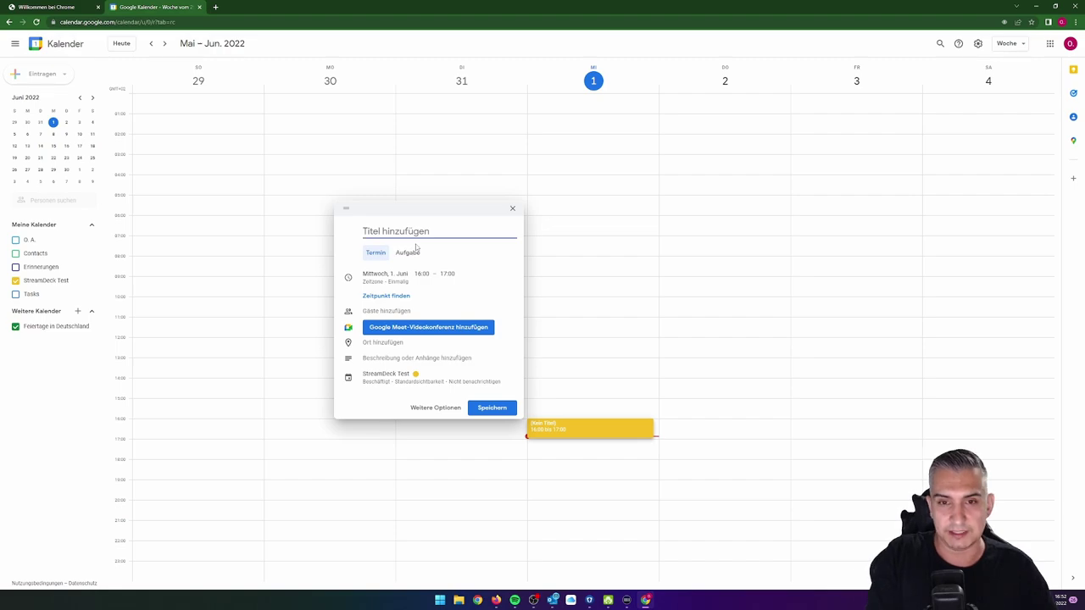
{"action": "type", "text": "Time L"}
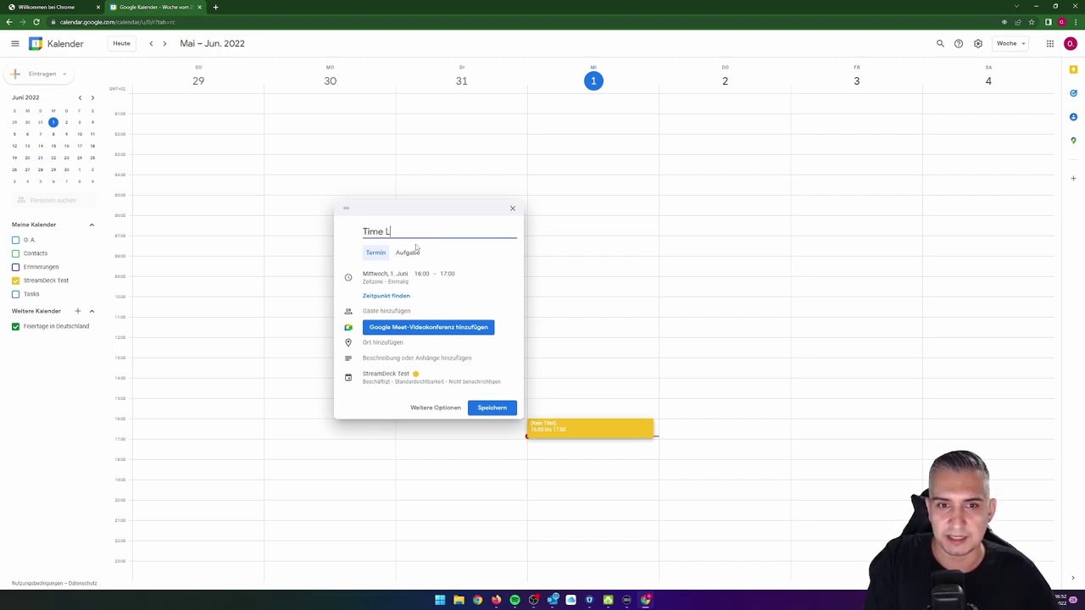
{"action": "type", "text": "eft Termin"}
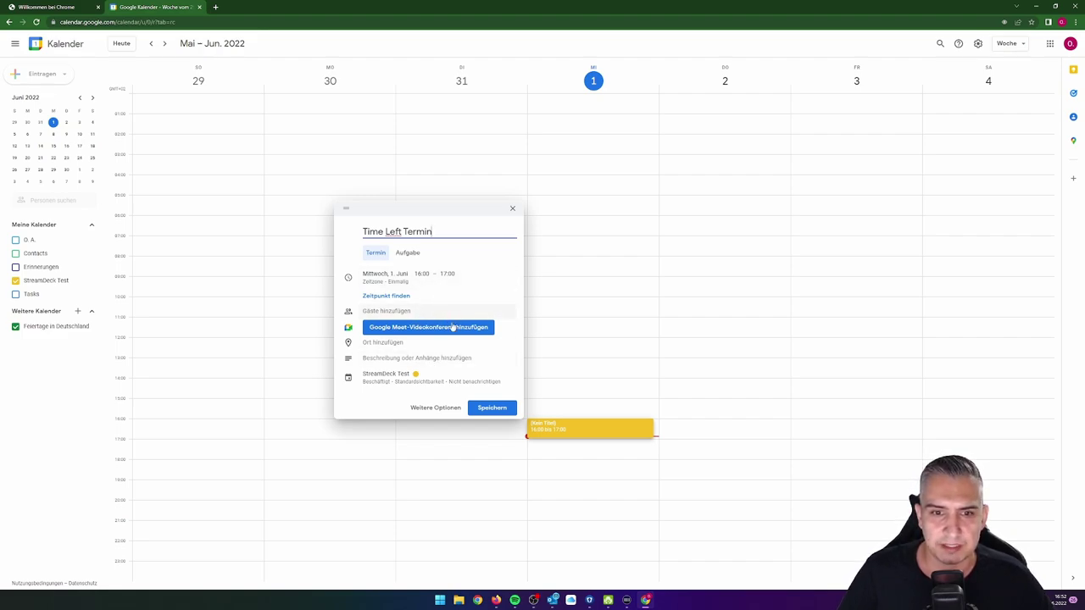
{"action": "left_click", "coordinate": [494, 410]}
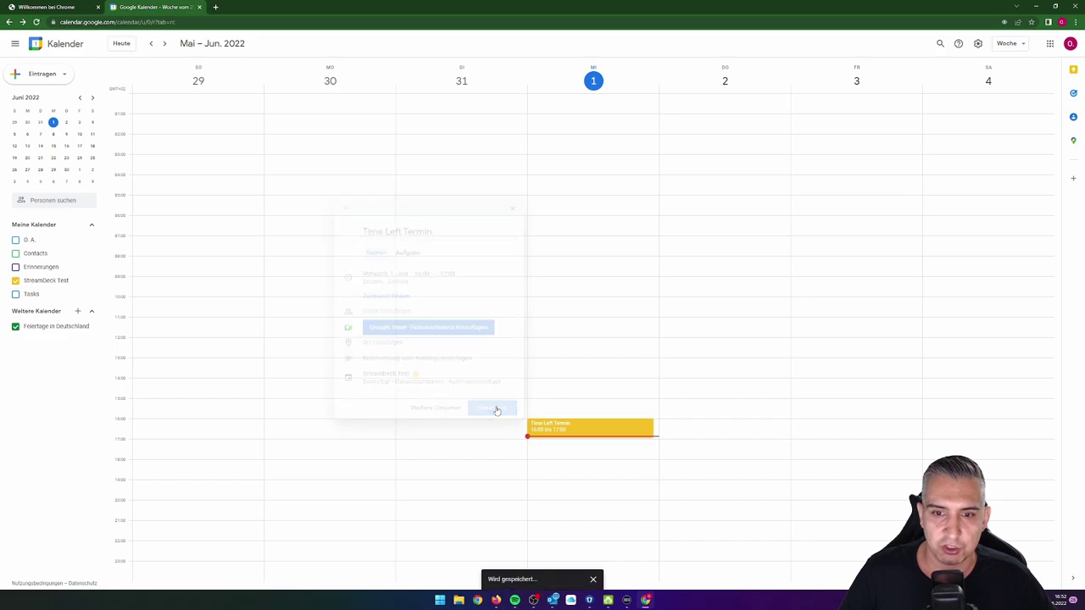
- Create and save an event titled "Next Meeting - Termin" on Wednesday, 1 June from 17:30 to 18:30
{"action": "left_click", "coordinate": [553, 455]}
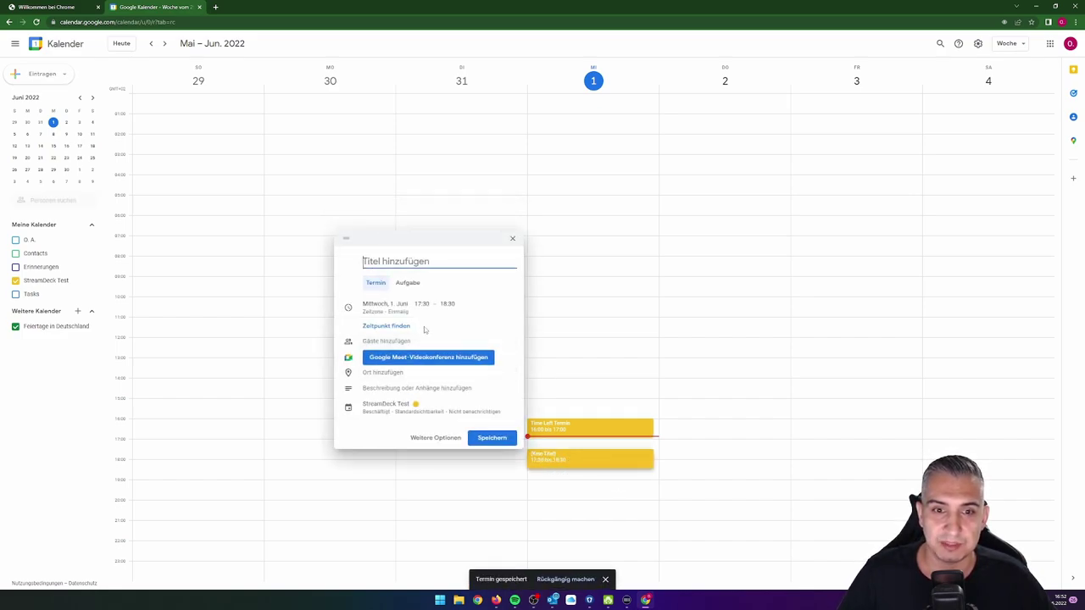
{"action": "type", "text": "Next Meetin"}
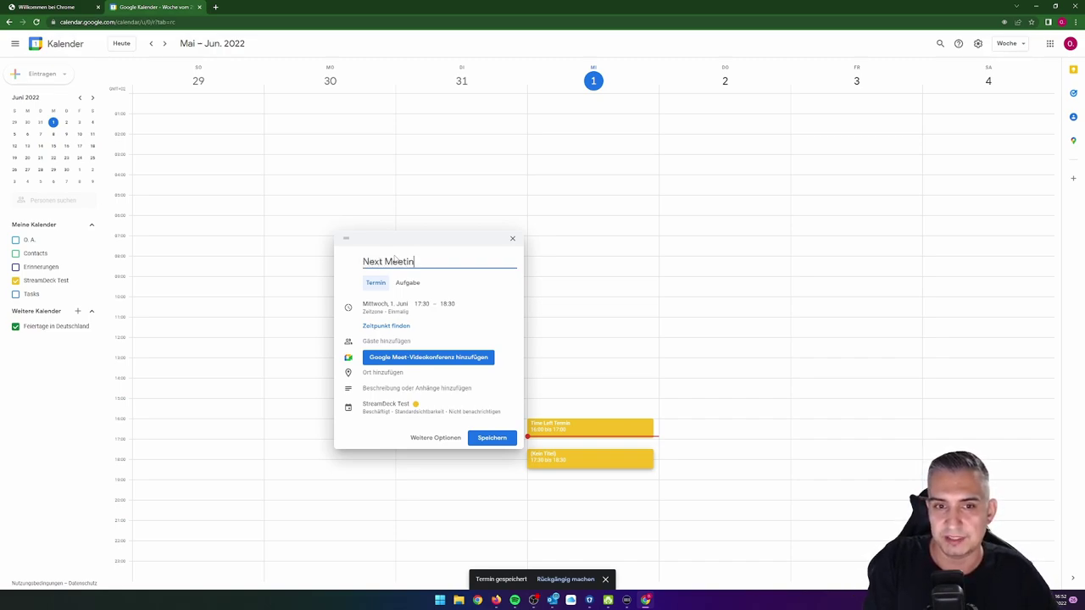
{"action": "type", "text": "g - Termin"}
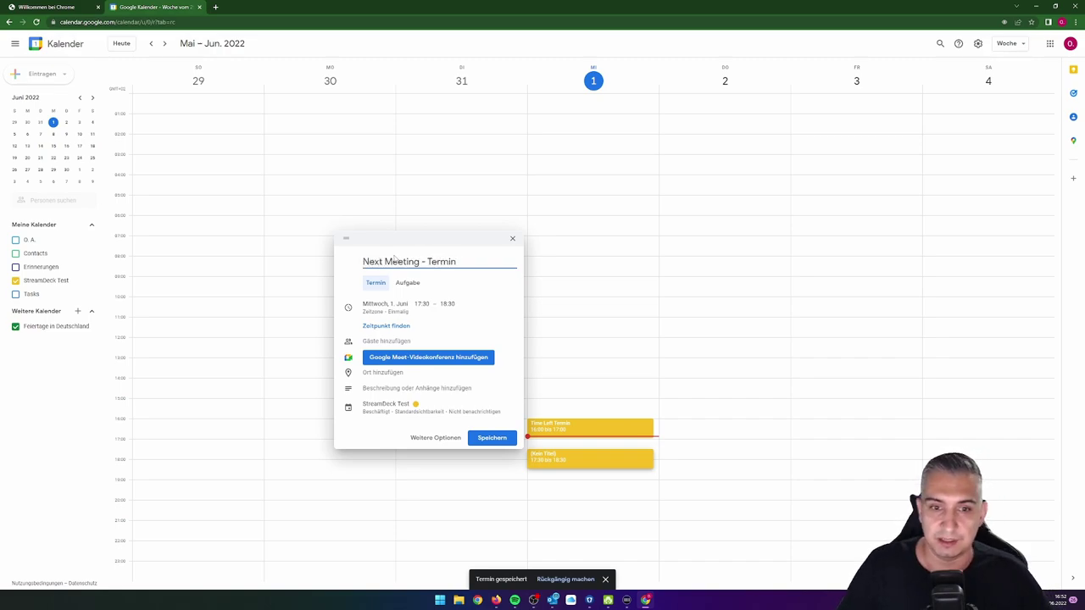
{"action": "left_click", "coordinate": [491, 438]}
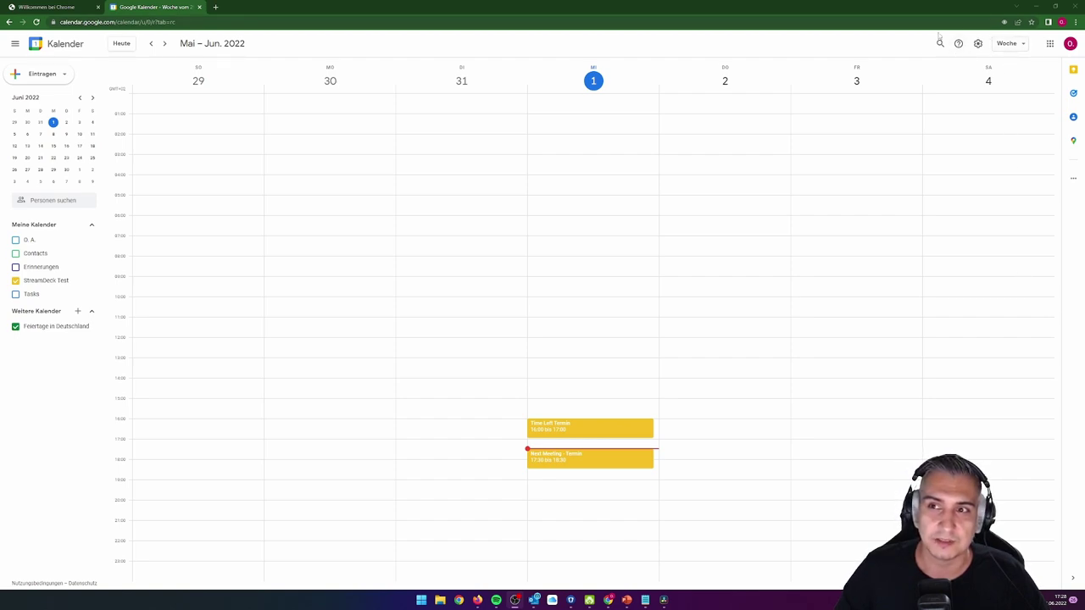
- Open the calendar settings for the StreamDeck Test calendar
{"action": "left_click", "coordinate": [979, 45]}
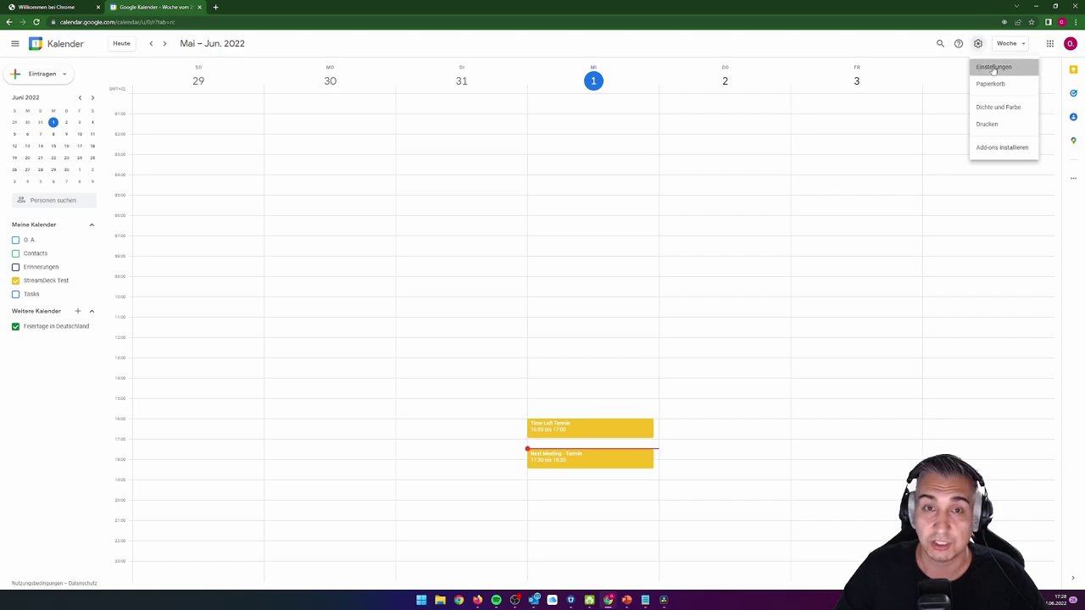
{"action": "left_click", "coordinate": [993, 68]}
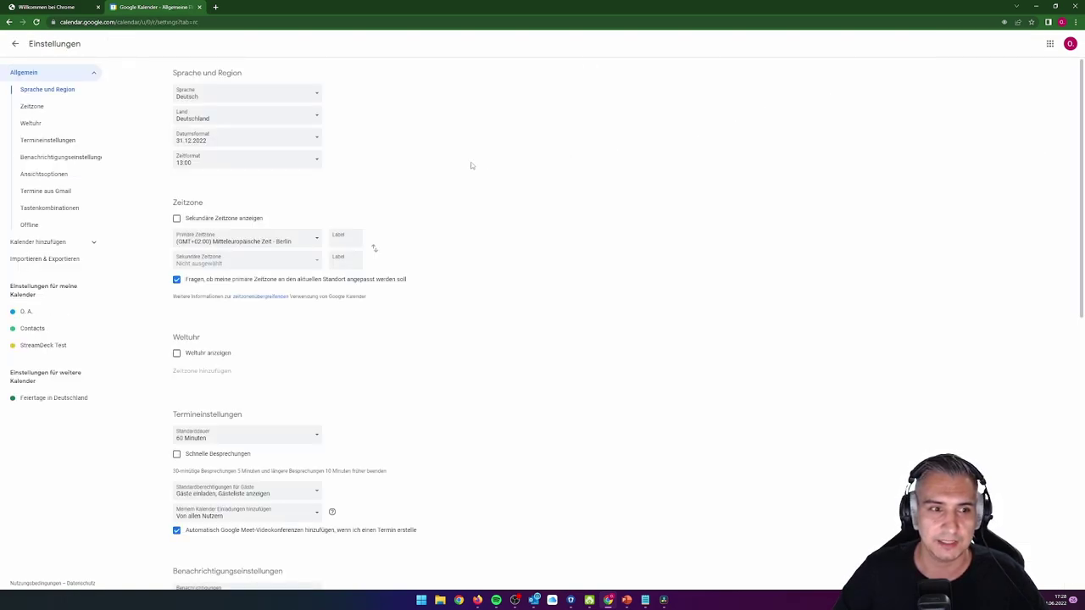
{"action": "left_click", "coordinate": [49, 346]}
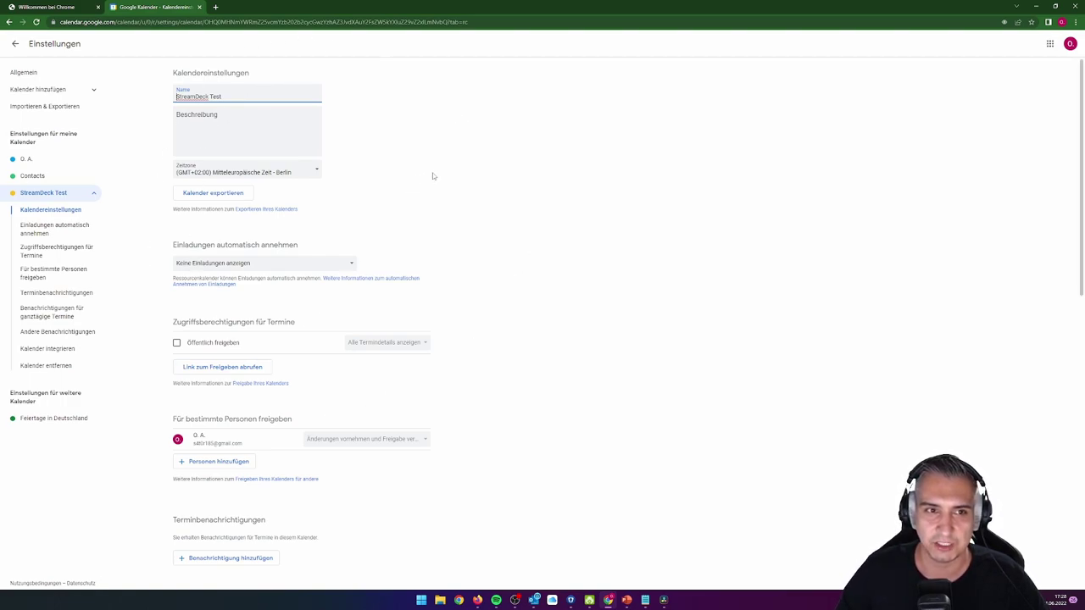
- Copy the StreamDeck Test calendar's private address in iCal format and acknowledge the security warning
{"action": "scroll", "coordinate": [475, 174], "scroll_direction": "down", "scroll_amount": 3}
{"action": "scroll", "coordinate": [475, 187], "scroll_direction": "down", "scroll_amount": 5}
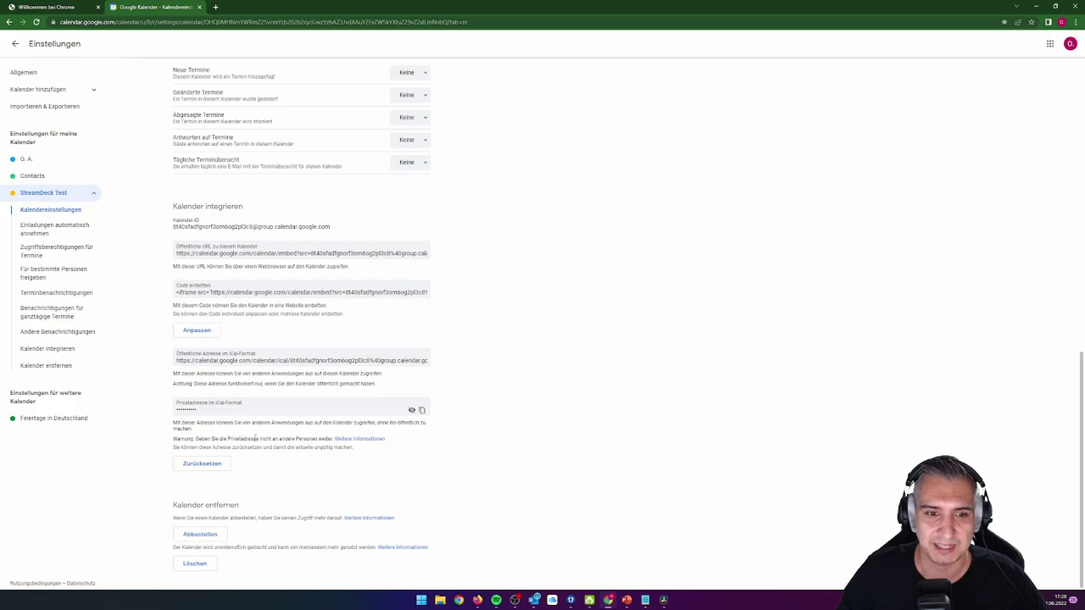
{"action": "left_click", "coordinate": [422, 411]}
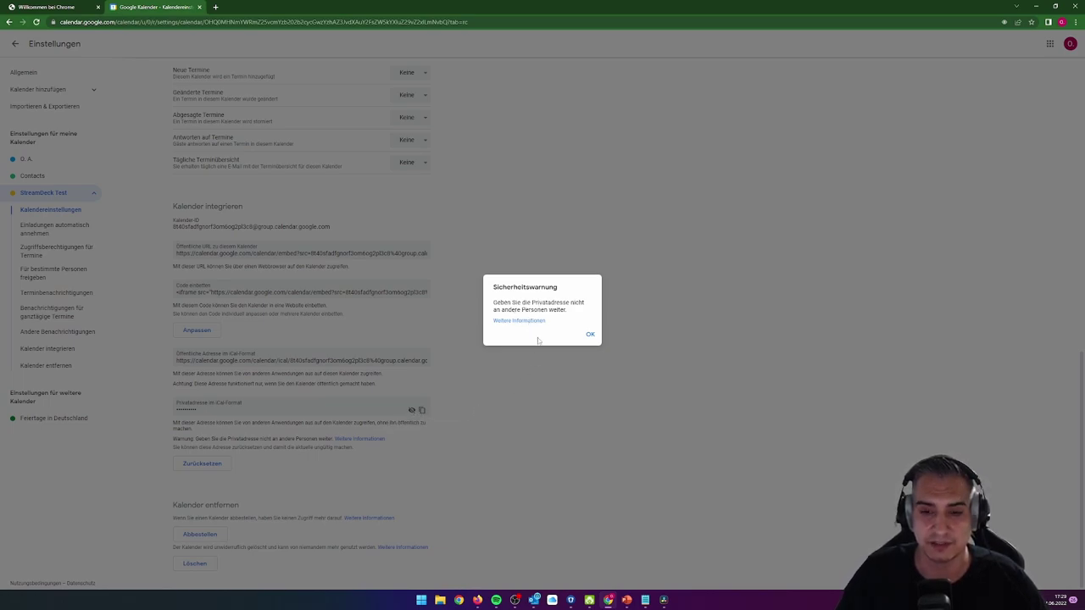
{"action": "left_click", "coordinate": [589, 334]}
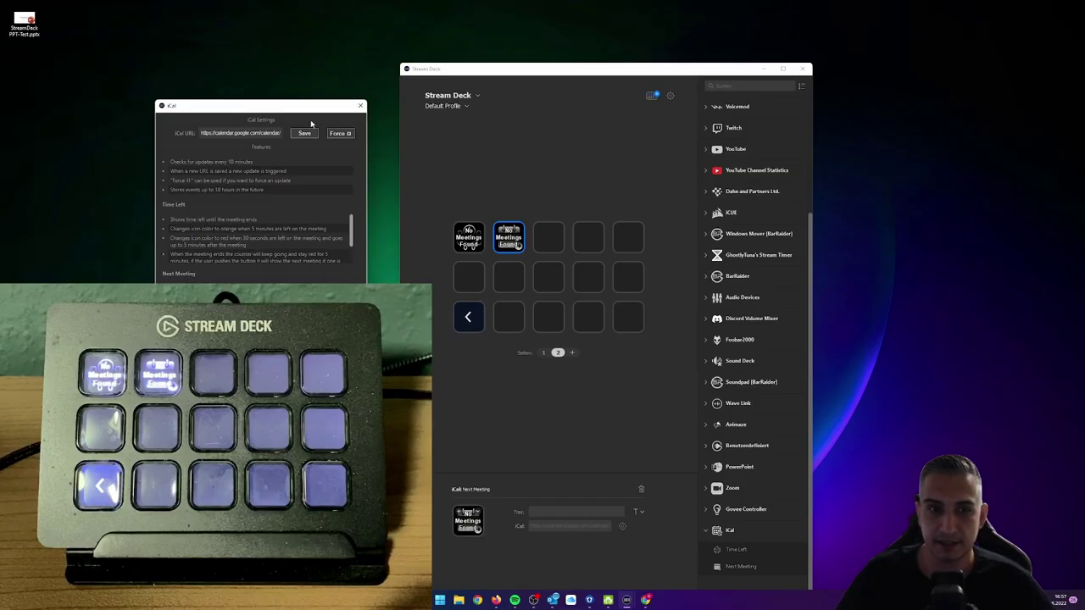
- Switch to Stream Deck, close the open iCal settings window and reopen the iCal settings from the Time Left key
{"action": "left_click_drag", "start_coordinate": [283, 113], "coordinate": [348, 136]}
{"action": "left_click", "coordinate": [423, 127]}
{"action": "left_click", "coordinate": [469, 237]}
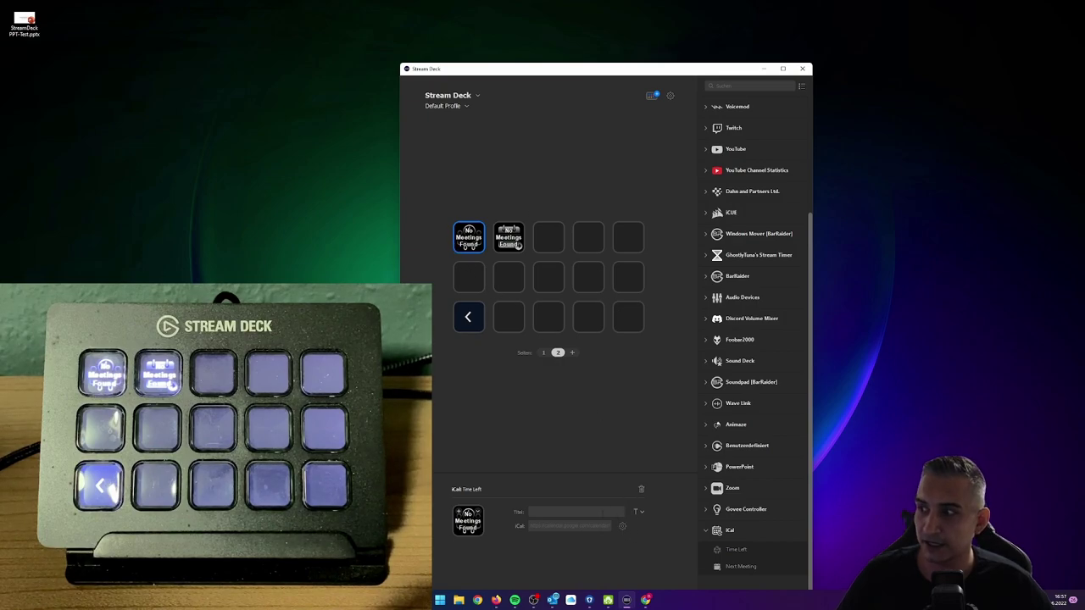
{"action": "left_click", "coordinate": [623, 525]}
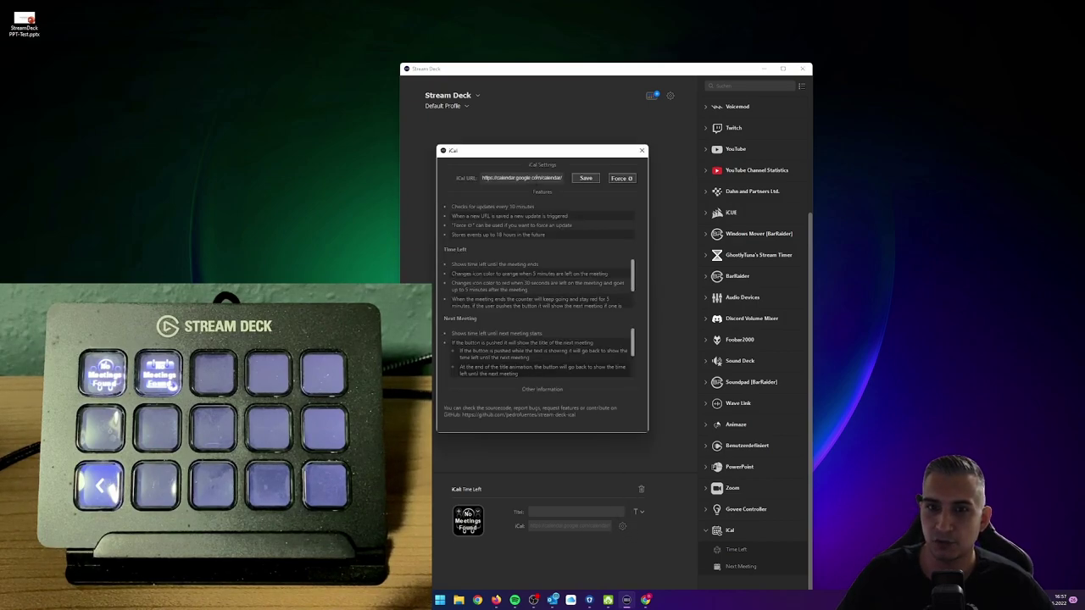
- Replace the iCal URL with the copied private calendar address, save it and close the iCal settings window
{"action": "triple_click", "coordinate": [521, 178]}
{"action": "key", "text": "ctrl+v"}
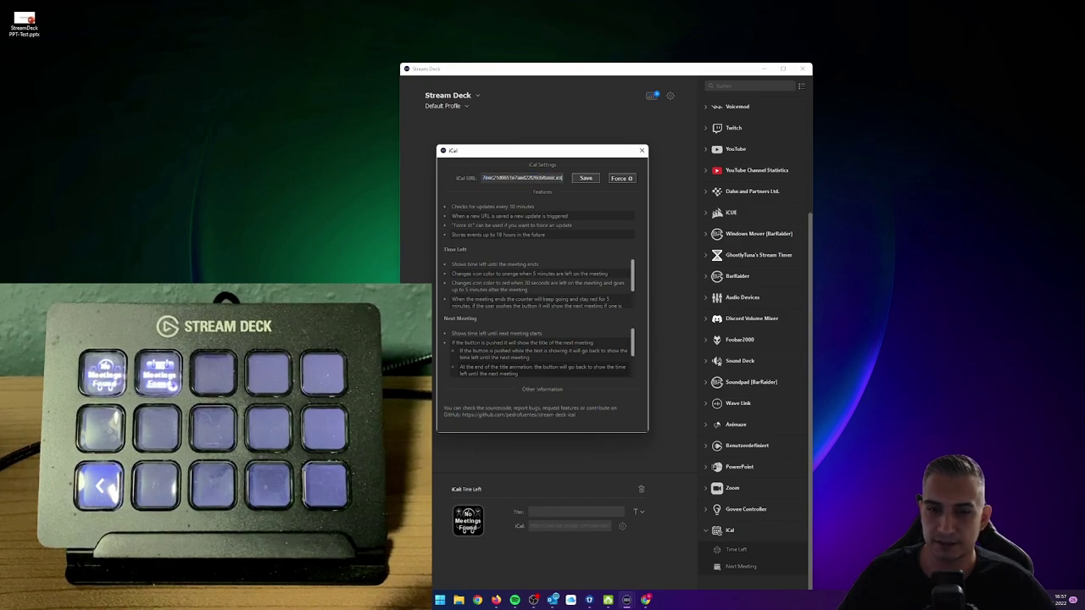
{"action": "left_click", "coordinate": [594, 180]}
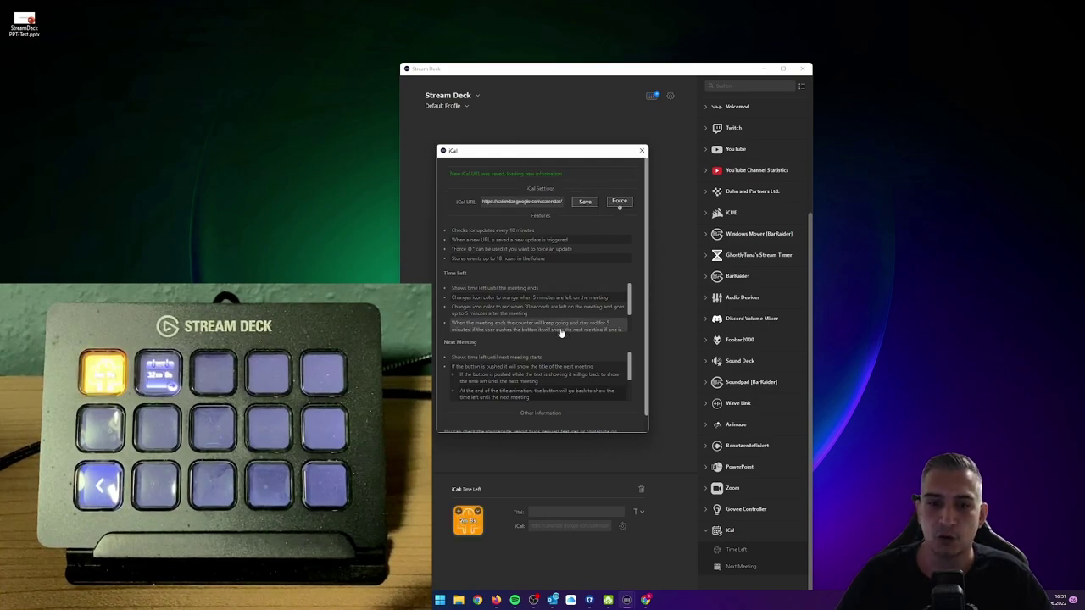
{"action": "left_click_drag", "start_coordinate": [507, 173], "coordinate": [659, 151]}
{"action": "left_click_drag", "start_coordinate": [588, 151], "coordinate": [750, 138]}
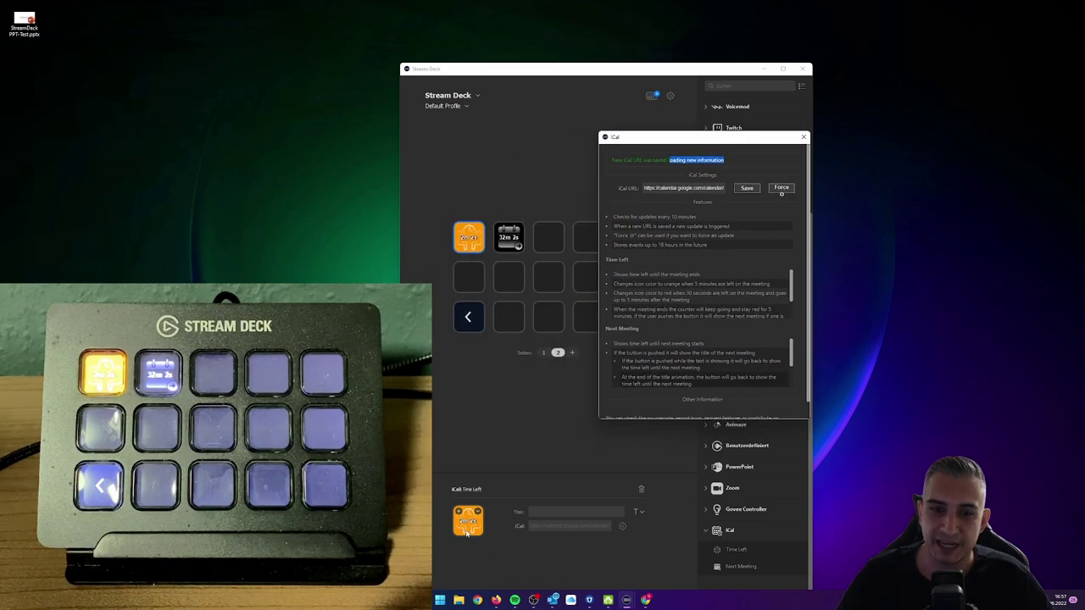
{"action": "left_click", "coordinate": [804, 136]}
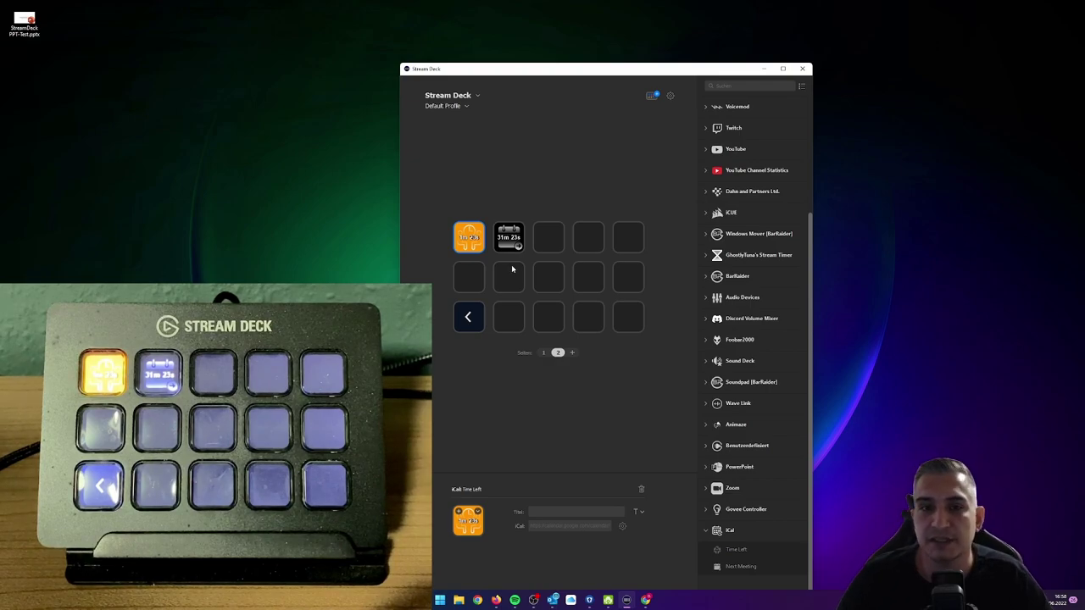
- Open the Stream Deck store, look over the Business-Tools plugins including PowerPoint, and close the store
{"action": "left_click", "coordinate": [651, 95]}
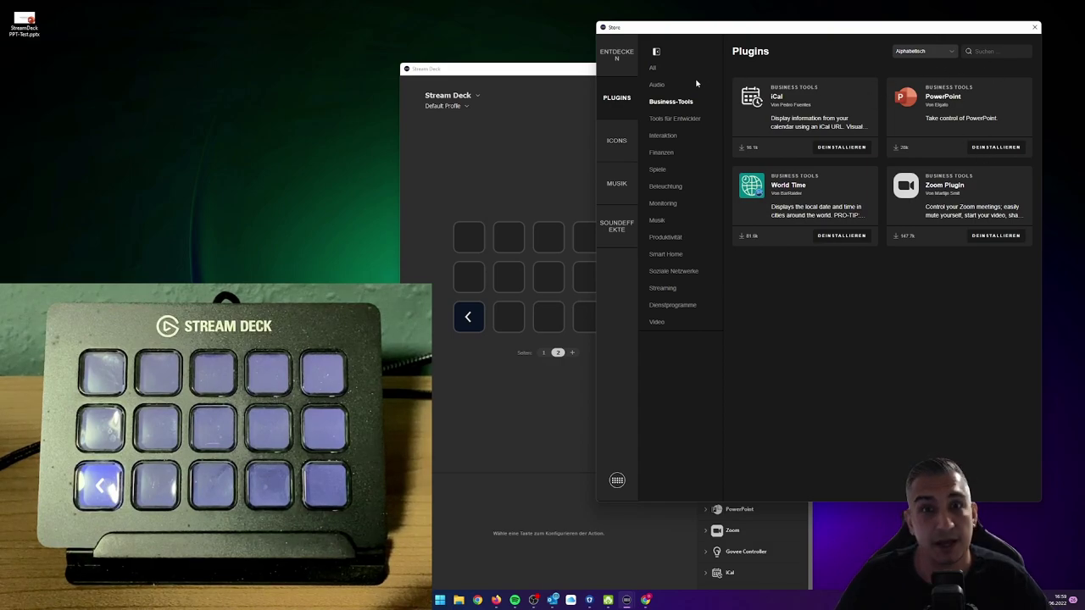
{"action": "left_click", "coordinate": [1034, 28]}
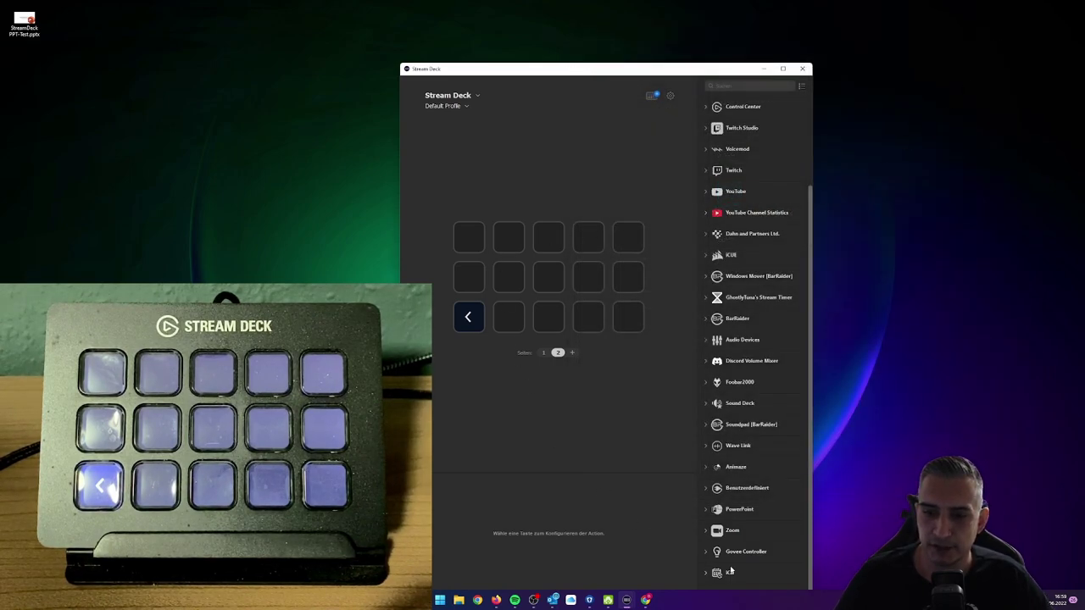
- Assign the PowerPoint action Präsentation laden to the first key and choose StreamDeck PPT-Test.pptx as its presentation
{"action": "left_click", "coordinate": [744, 512]}
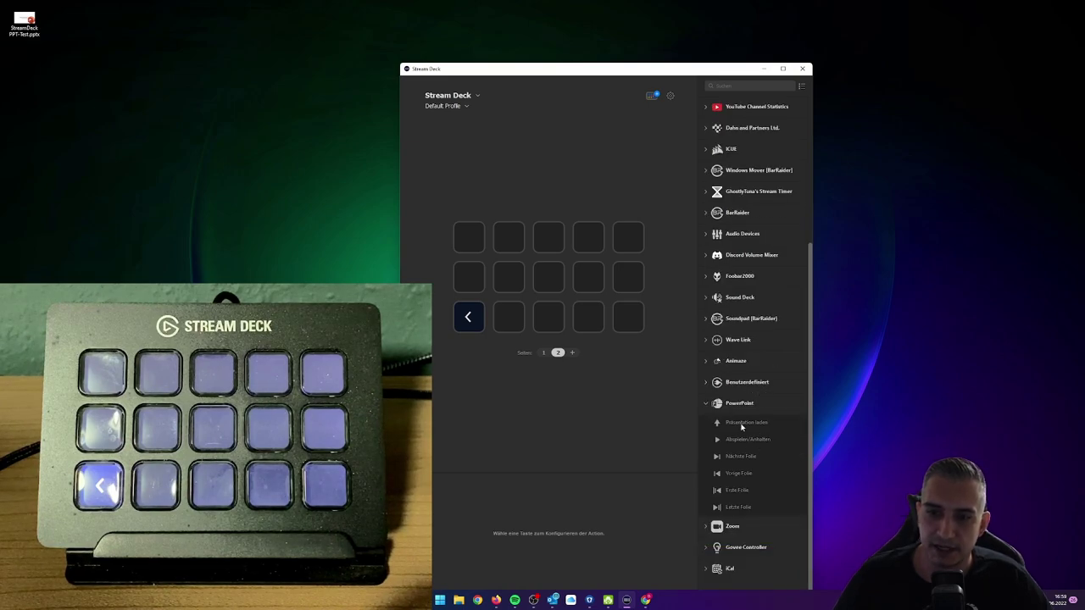
{"action": "left_click_drag", "start_coordinate": [746, 427], "coordinate": [469, 236]}
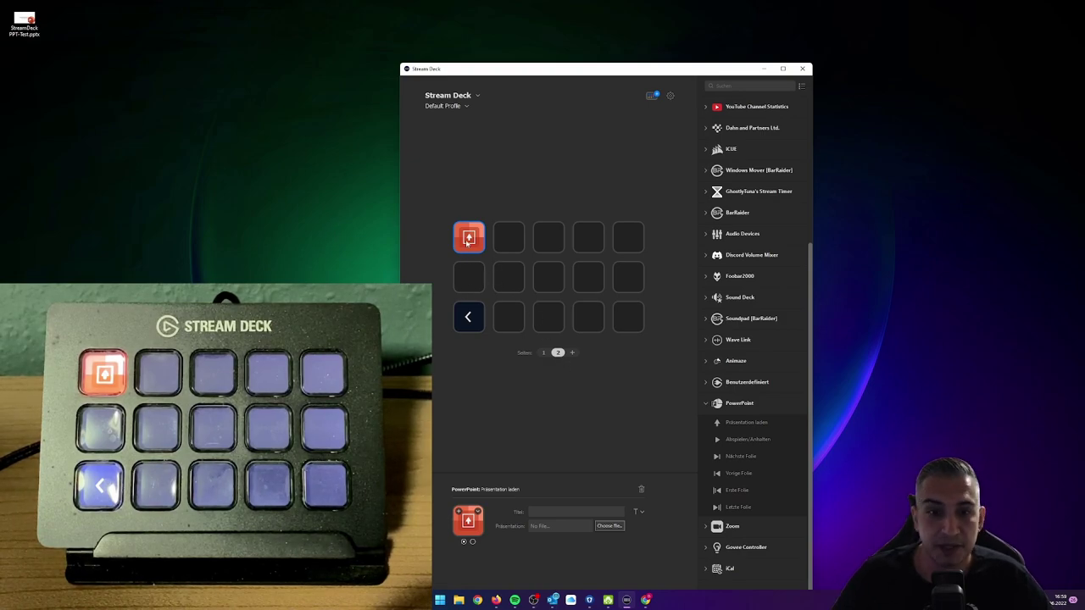
{"action": "left_click", "coordinate": [609, 525]}
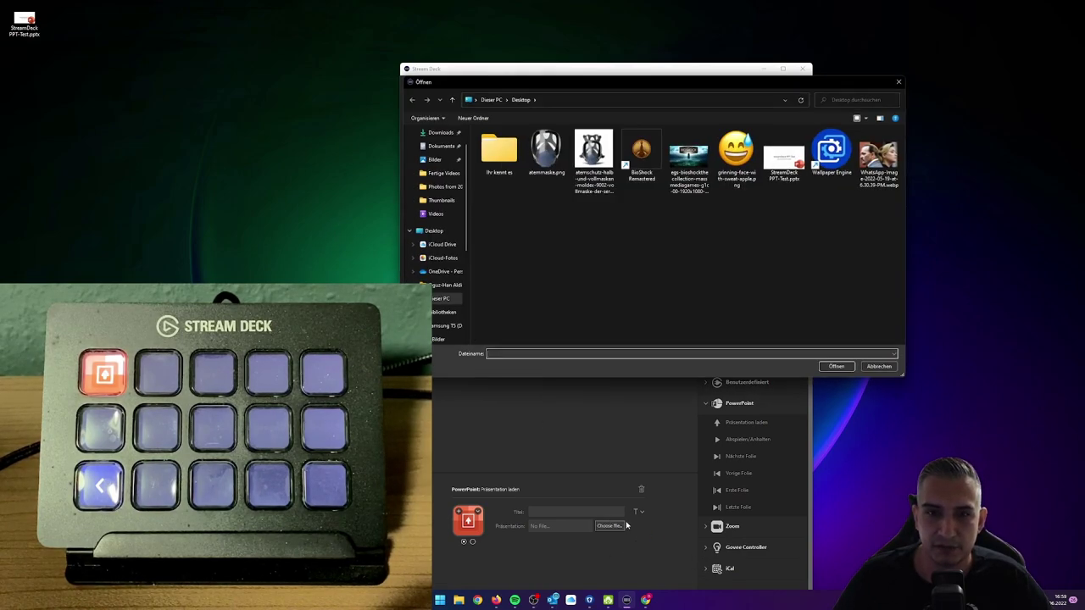
{"action": "left_click", "coordinate": [784, 157]}
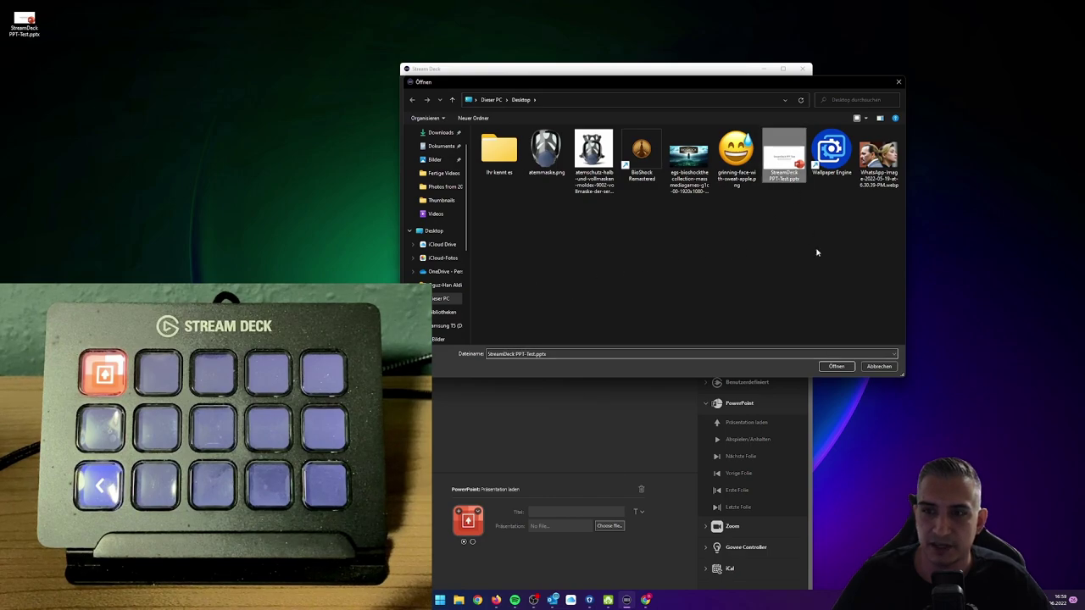
{"action": "left_click", "coordinate": [836, 366]}
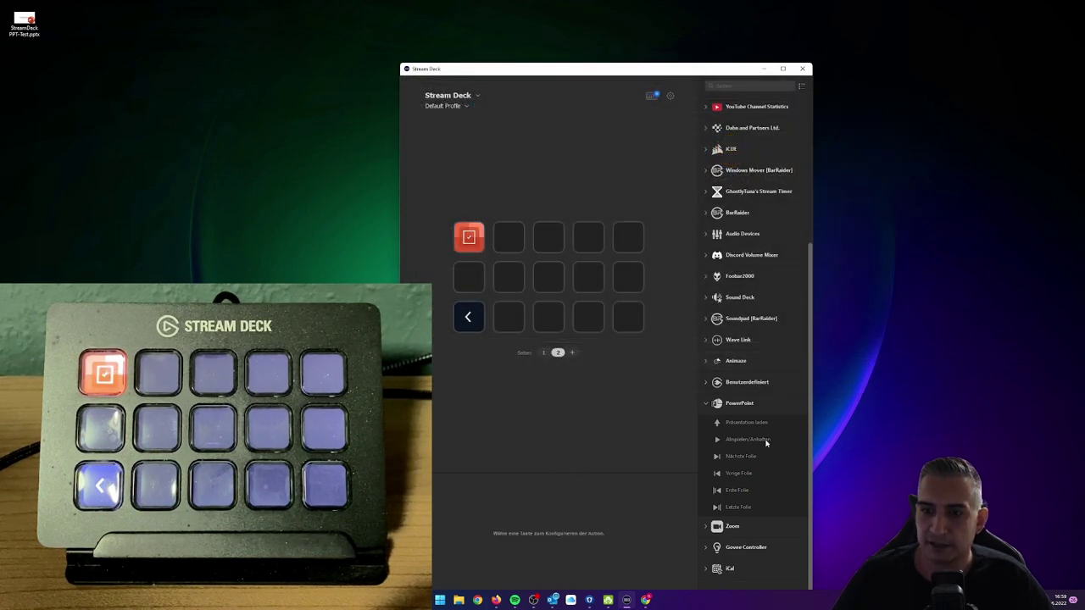
- Place Abspielen/Anhalten on the first row's second key and Erste, Vorige, Nächste and Letzte Folie on the second row's first four keys
{"action": "left_click_drag", "start_coordinate": [748, 439], "coordinate": [511, 239]}
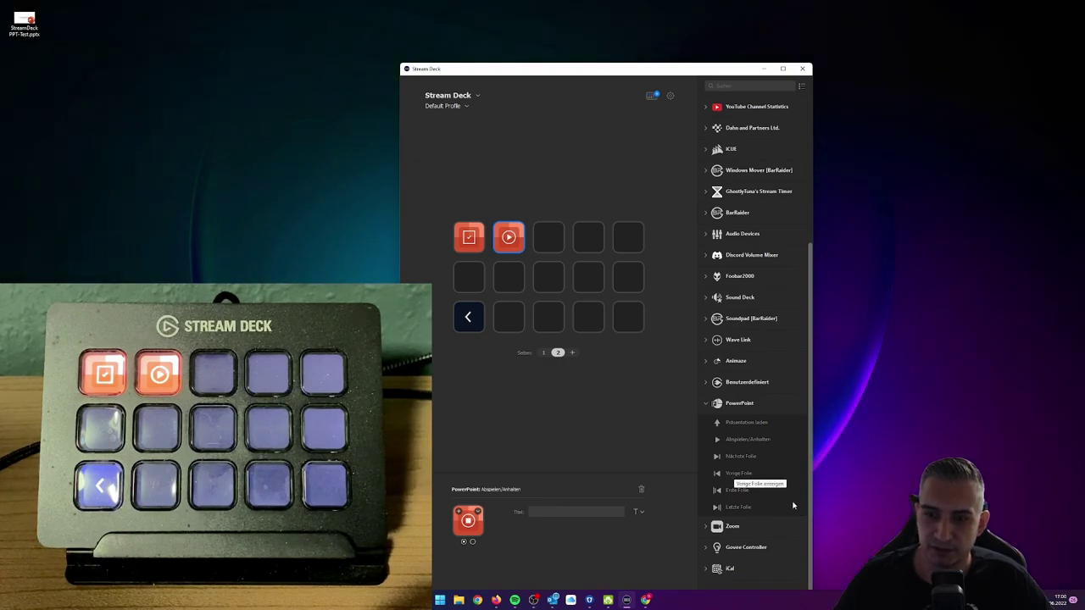
{"action": "left_click_drag", "start_coordinate": [738, 490], "coordinate": [469, 276]}
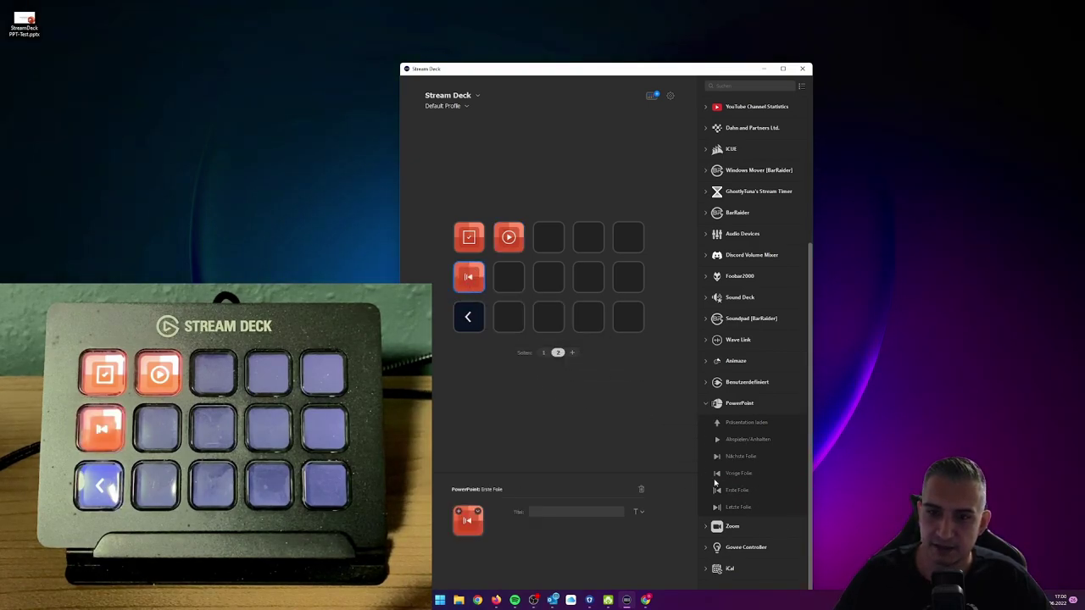
{"action": "left_click_drag", "start_coordinate": [739, 473], "coordinate": [508, 276]}
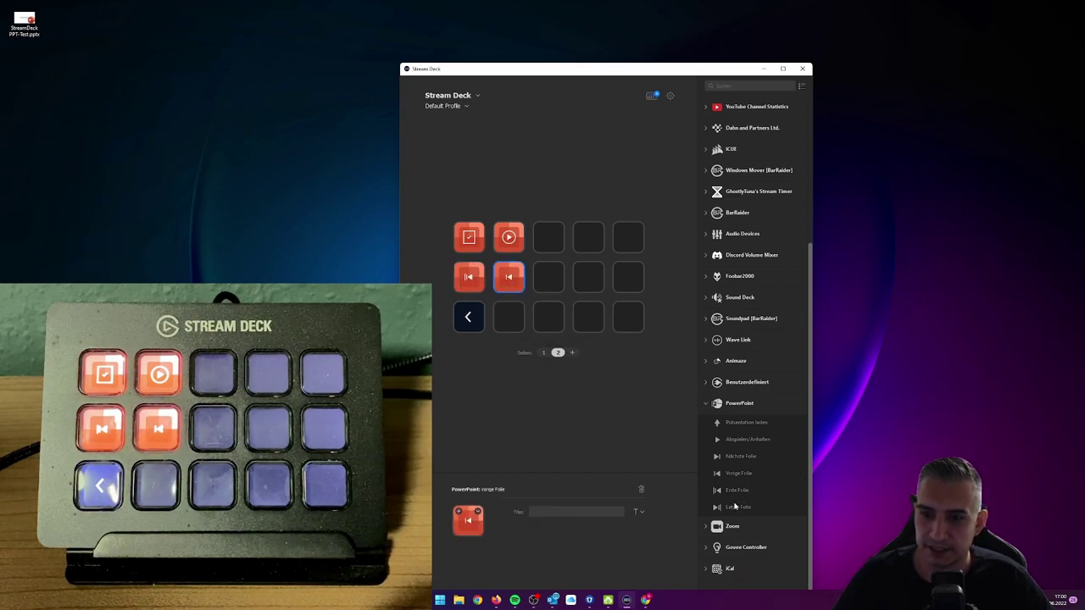
{"action": "left_click_drag", "start_coordinate": [741, 459], "coordinate": [548, 276]}
{"action": "left_click_drag", "start_coordinate": [755, 506], "coordinate": [589, 276]}
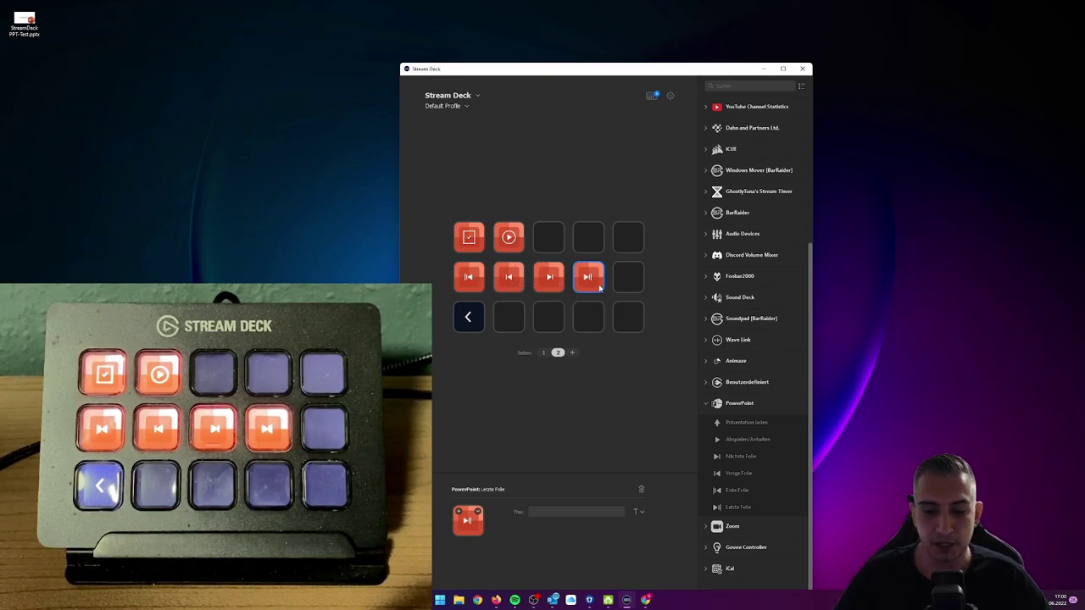
- Check the presentation file assigned to the Präsentation laden key and clear the key selection
{"action": "left_click", "coordinate": [481, 246]}
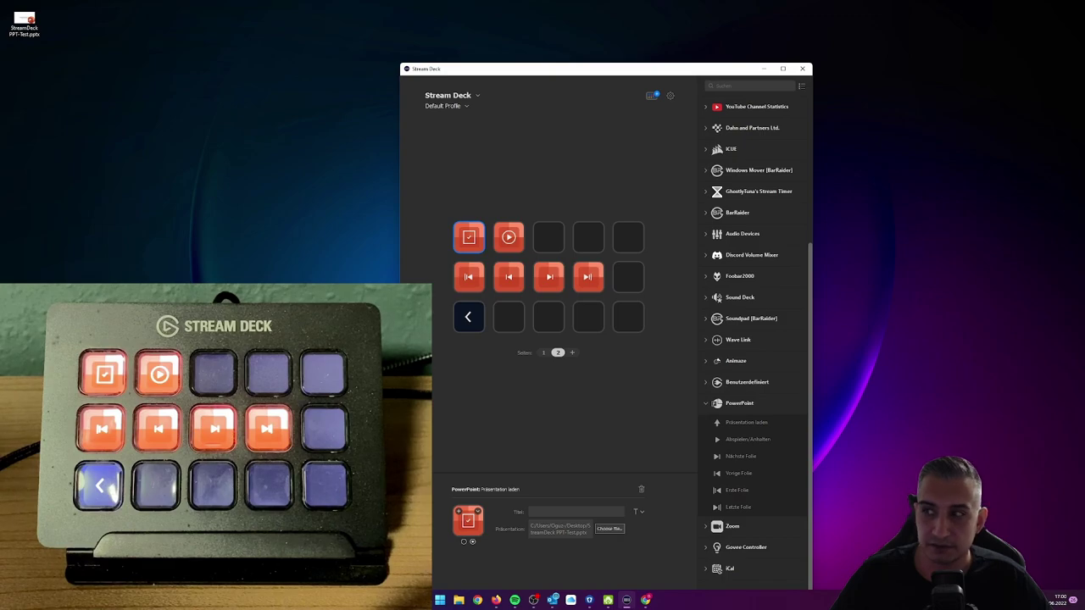
{"action": "key", "text": "Escape"}
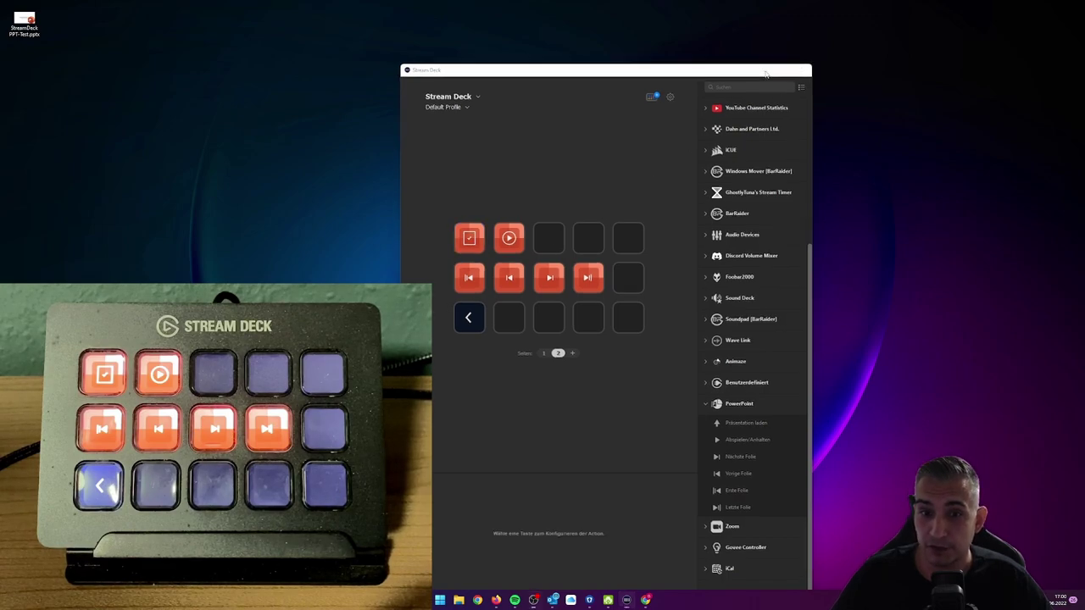
- Open StreamDeck PPT-Test.pptx and test starting, ending and restarting its slideshow
{"action": "left_click", "coordinate": [764, 70]}
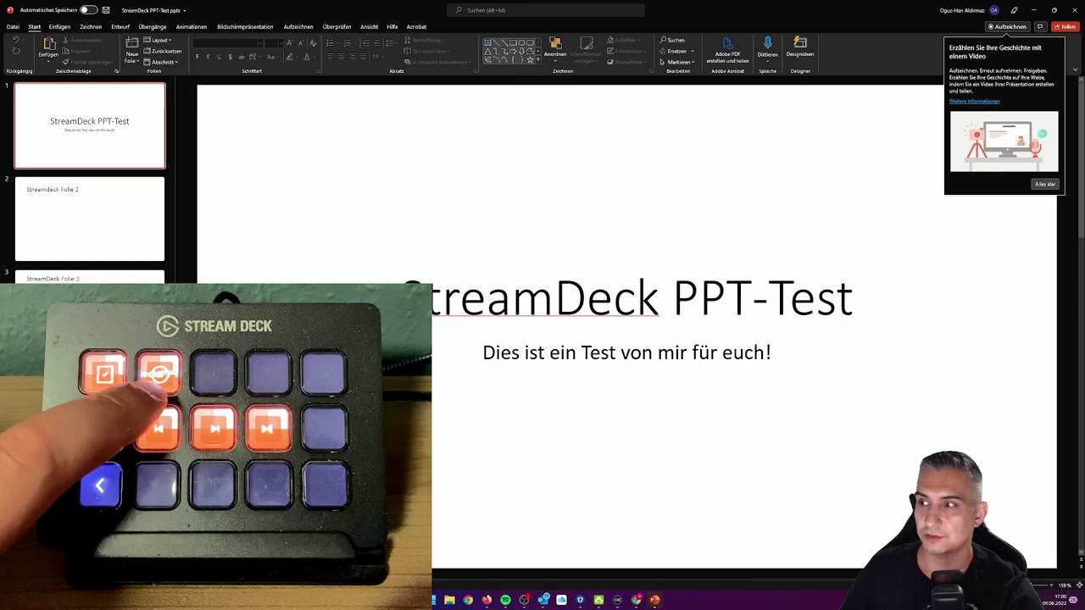
{"action": "key", "text": "alt+F5"}
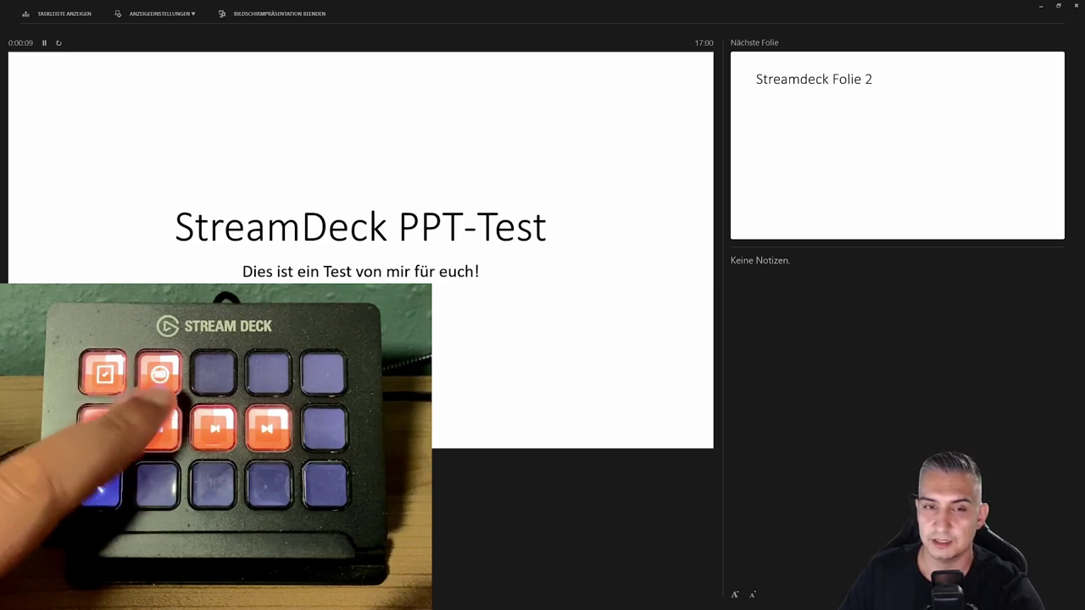
{"action": "key", "text": "Escape"}
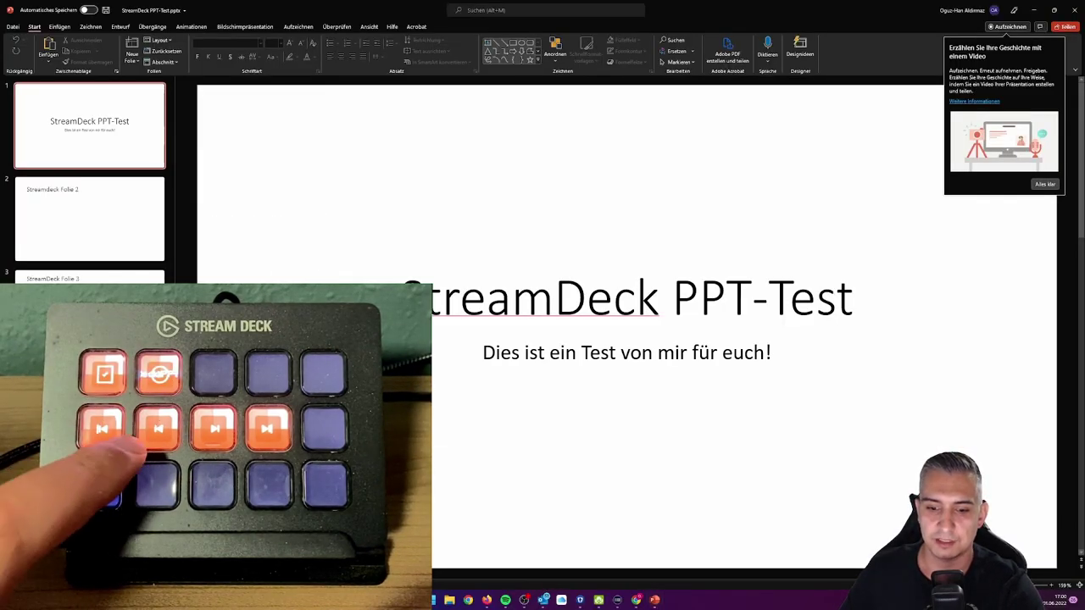
{"action": "key", "text": "alt+F5"}
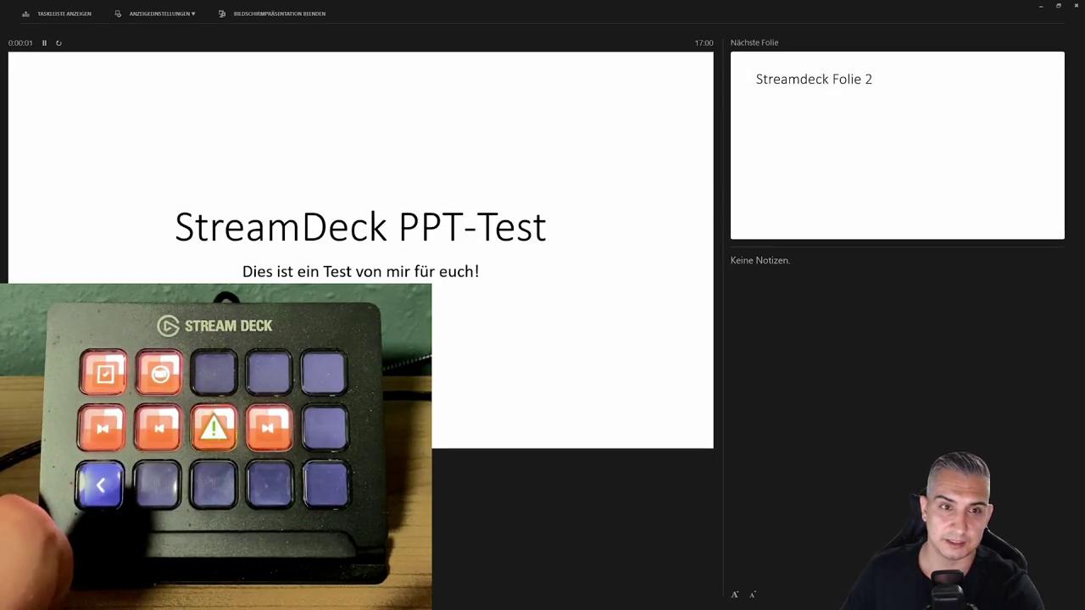
- Test the slide navigation forward to slide 3, back to slide 1, and to the last and first slides, and end the slideshow
{"action": "key", "text": "Right"}
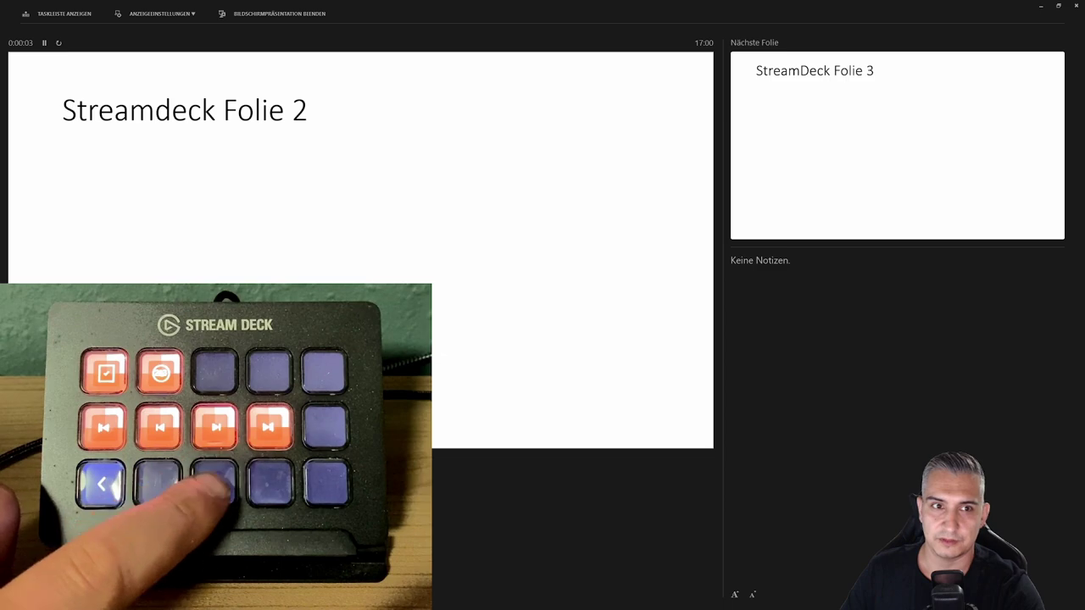
{"action": "key", "text": "Right"}
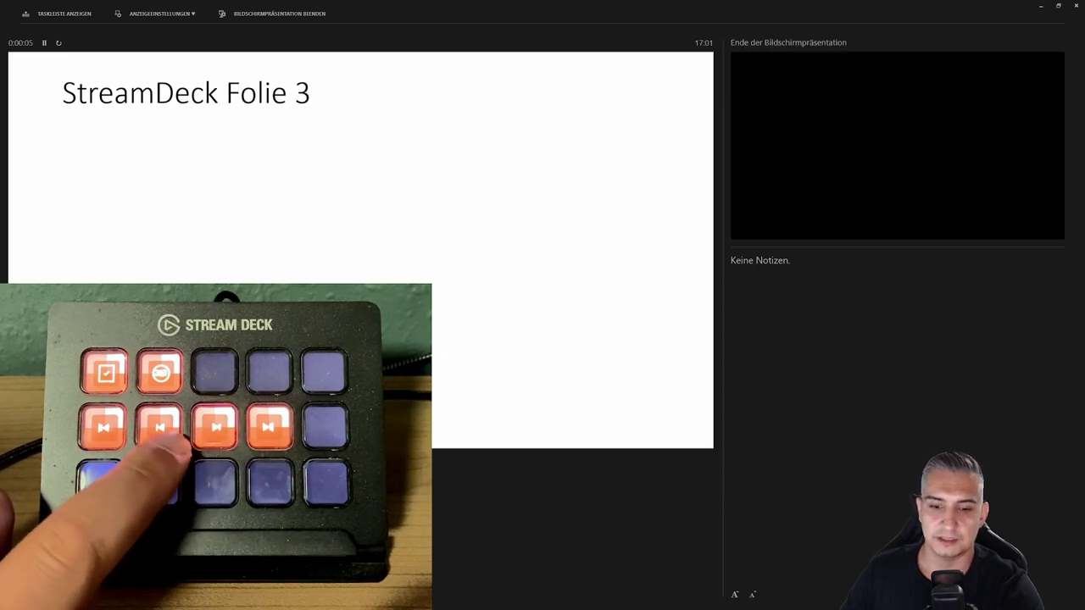
{"action": "key", "text": "Left"}
{"action": "key", "text": "Left"}
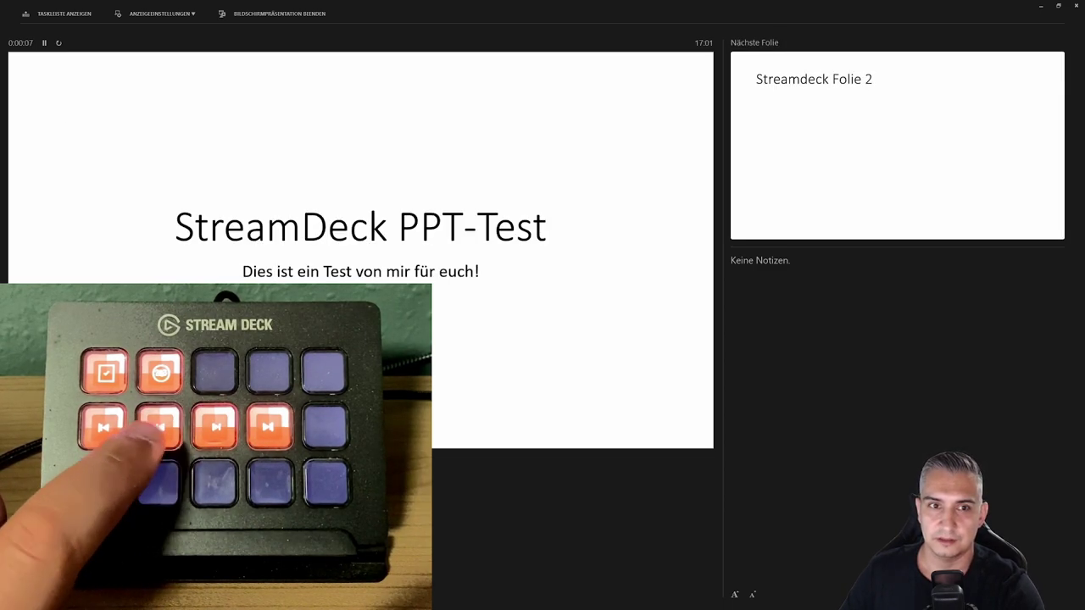
{"action": "key", "text": "End"}
{"action": "key", "text": "Home"}
{"action": "key", "text": "Escape"}
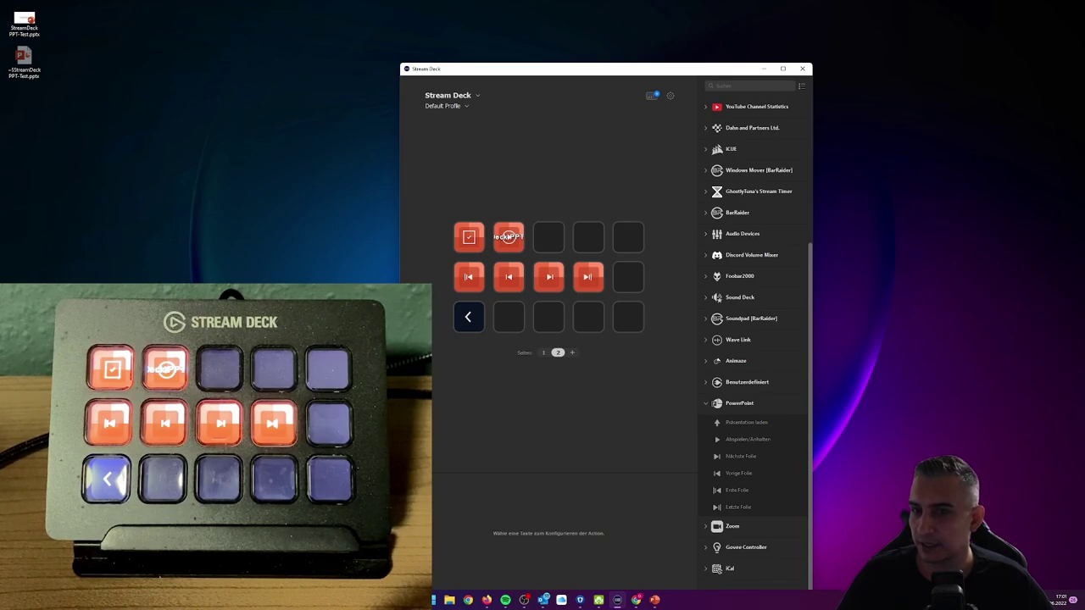
- Check World Time among the store's Business-Tools plugins and put its BarRaider action on the first key in place of the PowerPoint keys
{"action": "left_click", "coordinate": [652, 95]}
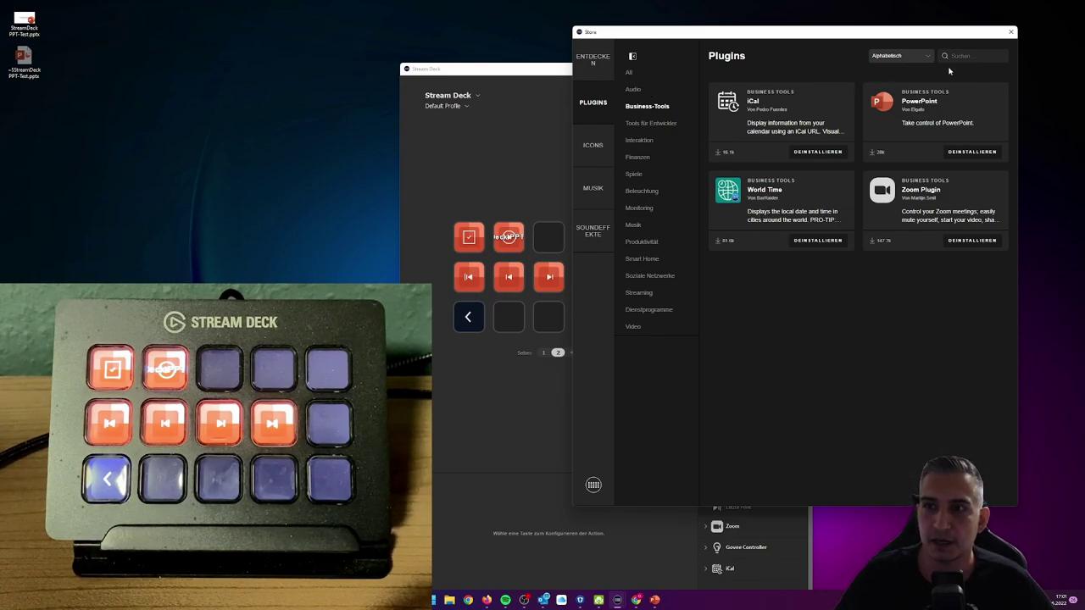
{"action": "left_click", "coordinate": [1010, 32]}
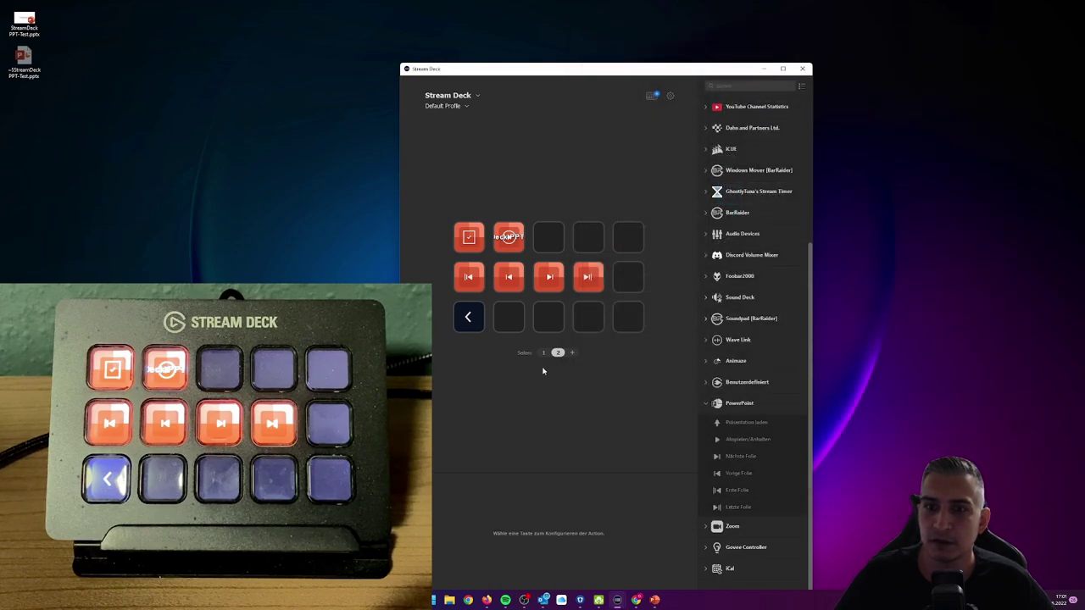
{"action": "left_click", "coordinate": [710, 215]}
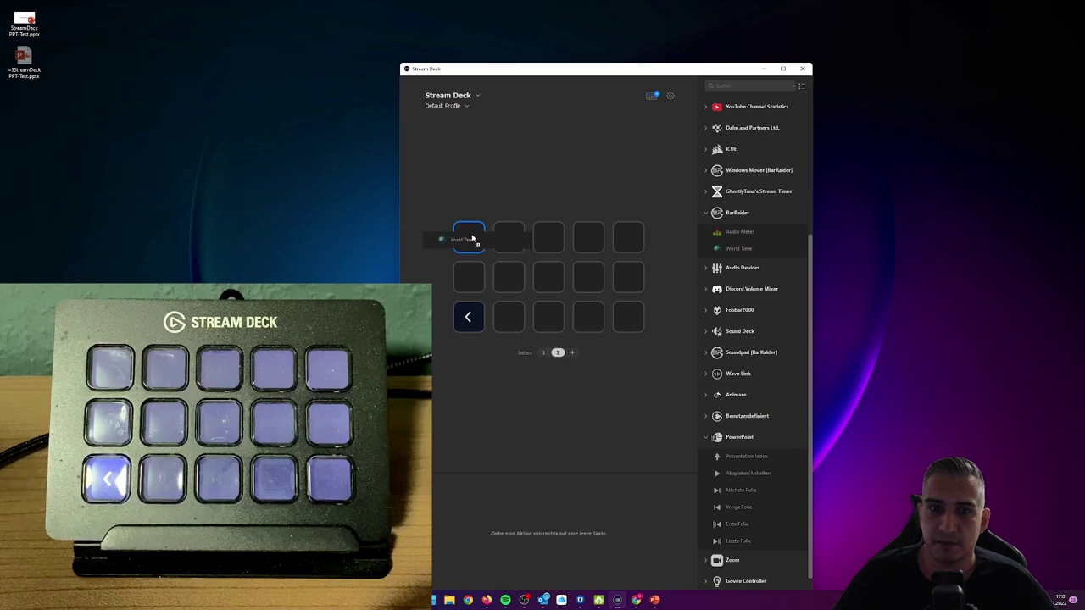
{"action": "left_click_drag", "start_coordinate": [448, 240], "coordinate": [469, 238]}
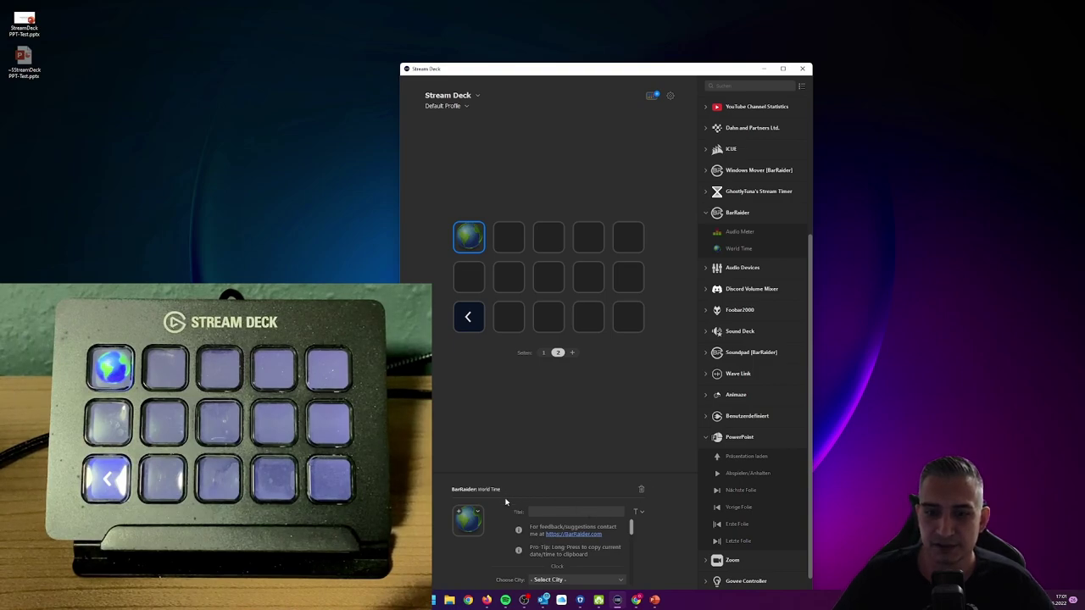
- Choose Europe/Berlin as the city for the World Time key
{"action": "left_click_drag", "start_coordinate": [688, 74], "coordinate": [681, 30]}
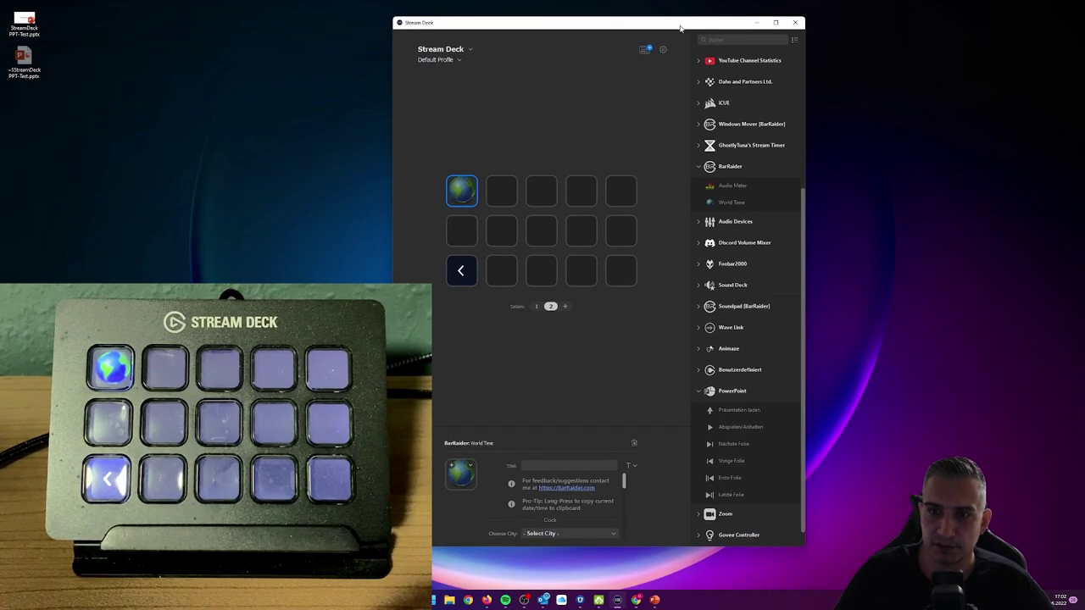
{"action": "scroll", "coordinate": [616, 498], "scroll_direction": "down", "scroll_amount": 1}
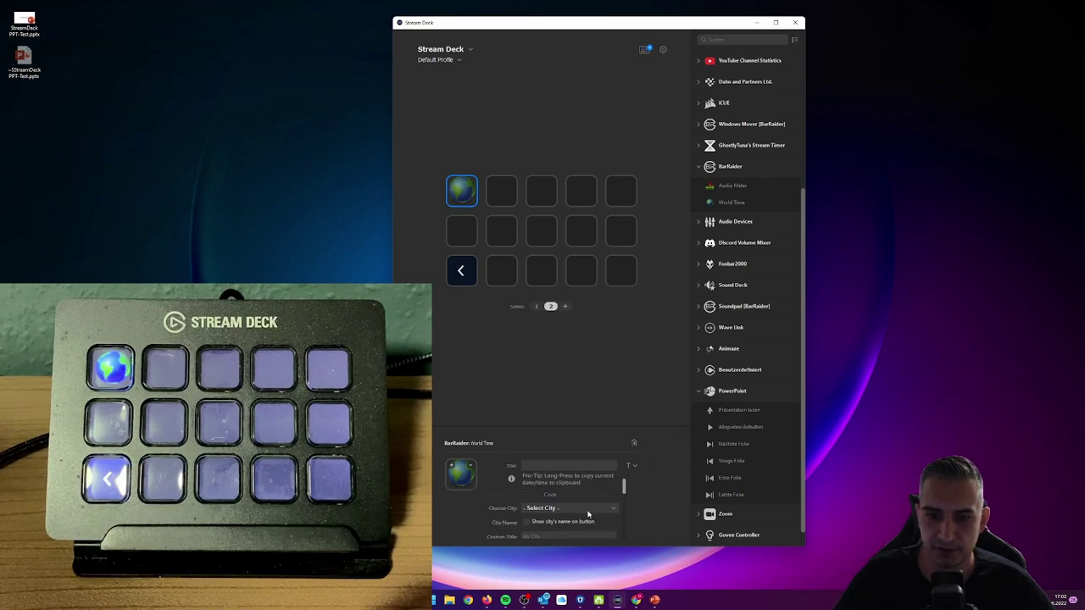
{"action": "left_click", "coordinate": [589, 512]}
{"action": "scroll", "coordinate": [576, 459], "scroll_direction": "down", "scroll_amount": 5}
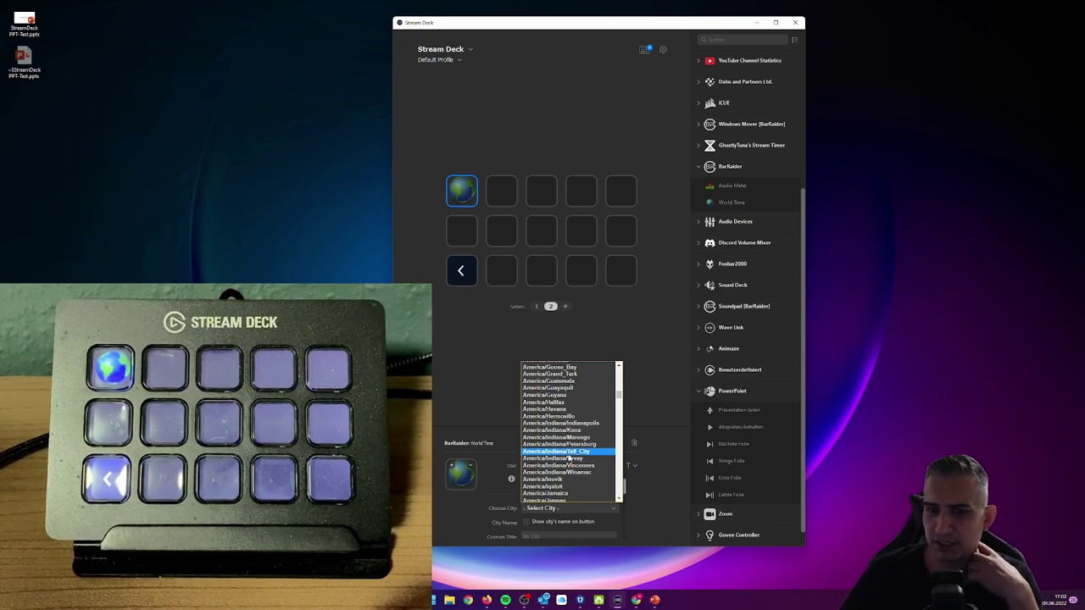
{"action": "scroll", "coordinate": [569, 462], "scroll_direction": "down", "scroll_amount": 10}
{"action": "scroll", "coordinate": [569, 470], "scroll_direction": "down", "scroll_amount": 15}
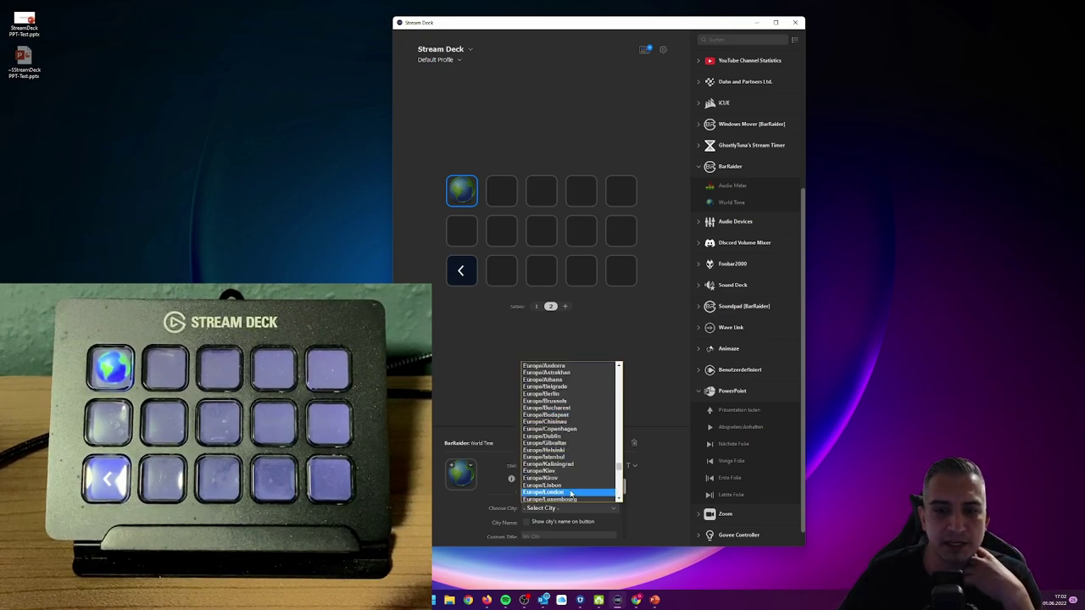
{"action": "scroll", "coordinate": [573, 490], "scroll_direction": "up", "scroll_amount": 1}
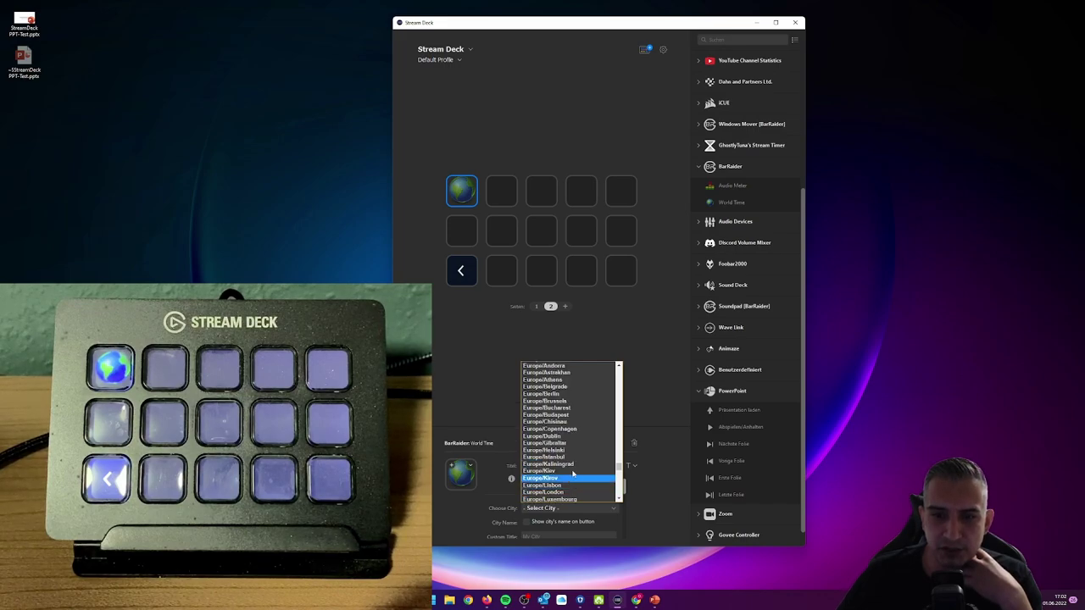
{"action": "left_click", "coordinate": [568, 394]}
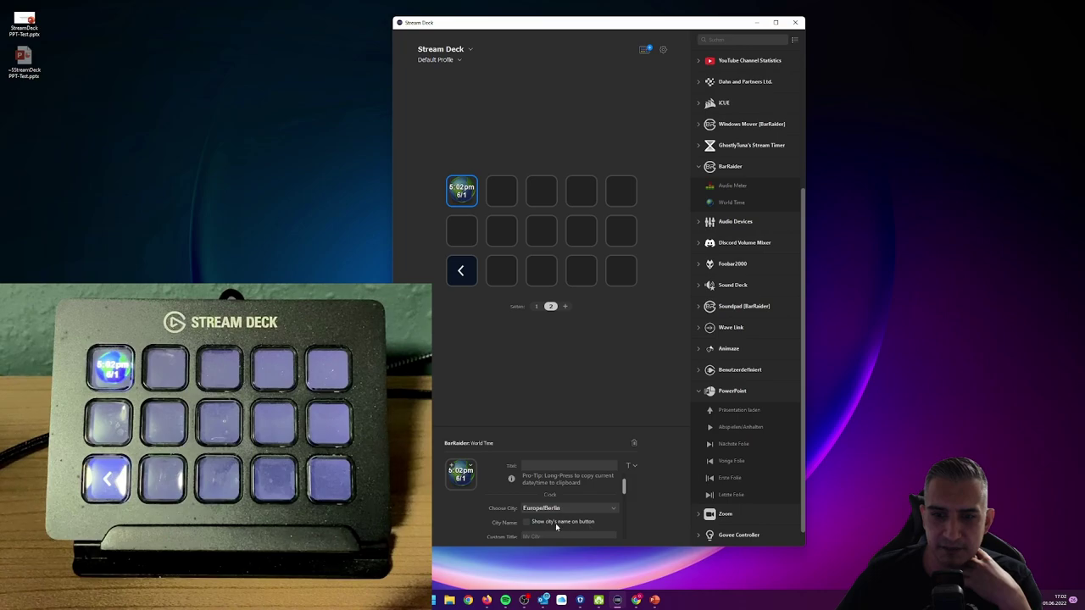
- Try showing the city's name, replace it with the custom title KA, and set the World Time clock display to 24 Hours
{"action": "left_click", "coordinate": [526, 522]}
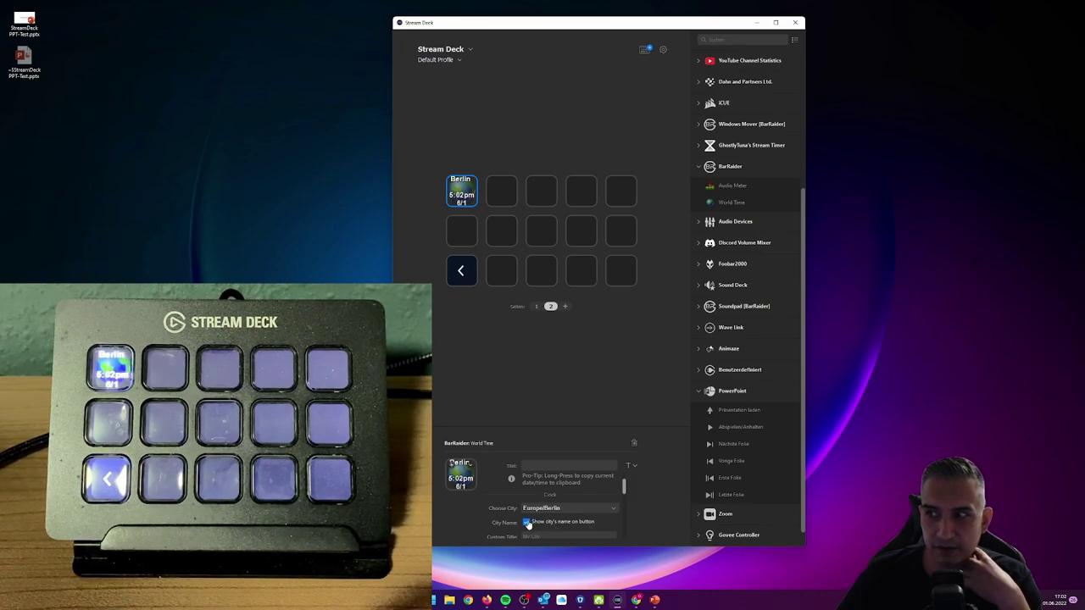
{"action": "left_click", "coordinate": [526, 522]}
{"action": "scroll", "coordinate": [534, 524], "scroll_direction": "down", "scroll_amount": 1}
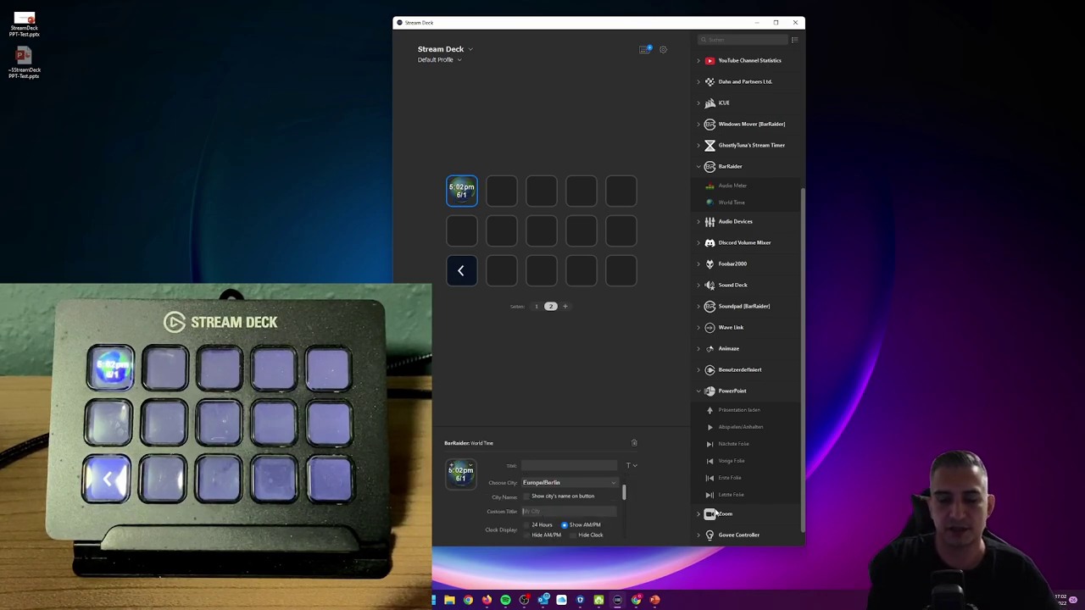
{"action": "type", "text": "KA"}
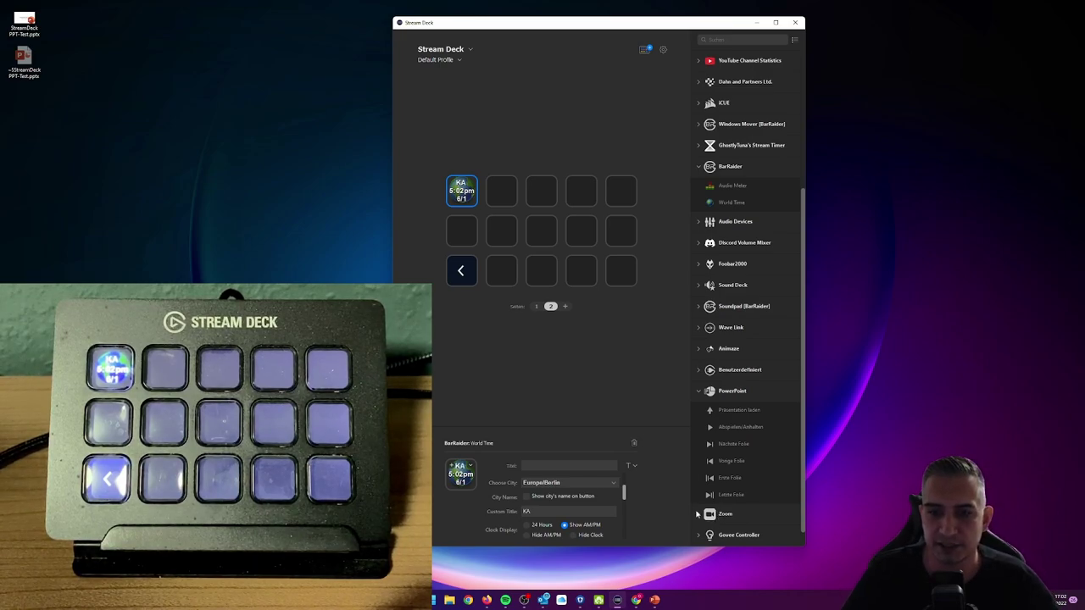
{"action": "scroll", "coordinate": [536, 485], "scroll_direction": "down", "scroll_amount": 1}
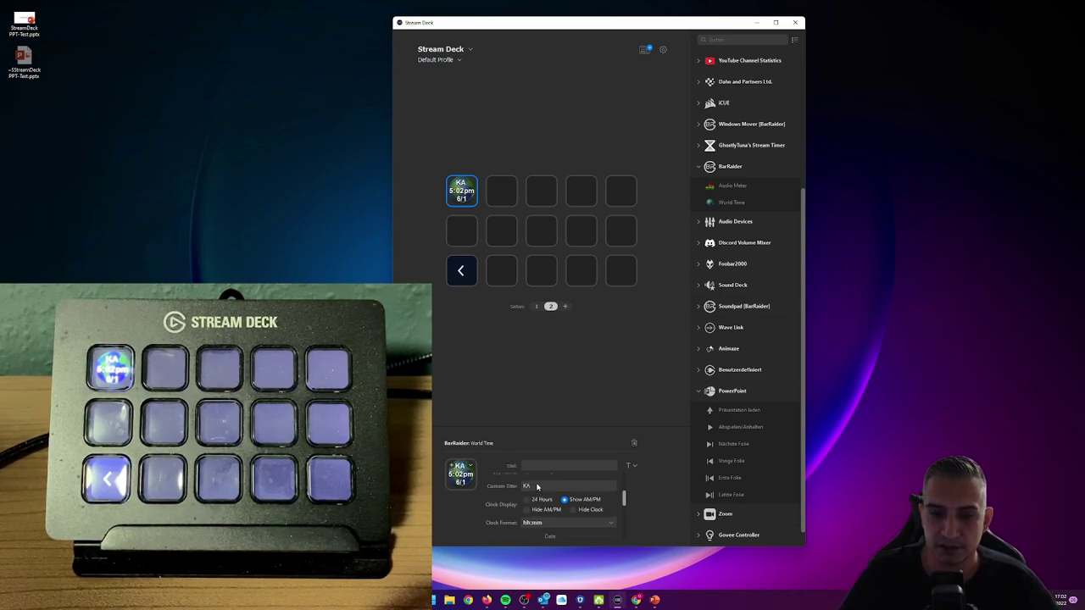
{"action": "left_click", "coordinate": [526, 500]}
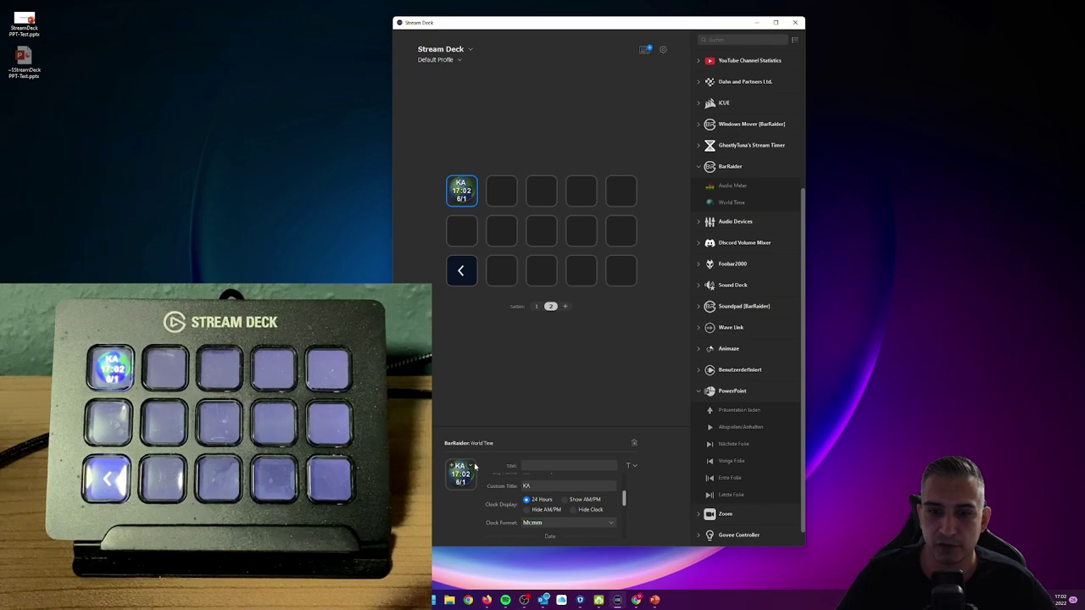
- Try the dd/mm date display on the World Time key and set it to Hide Date
{"action": "scroll", "coordinate": [574, 528], "scroll_direction": "down", "scroll_amount": 2}
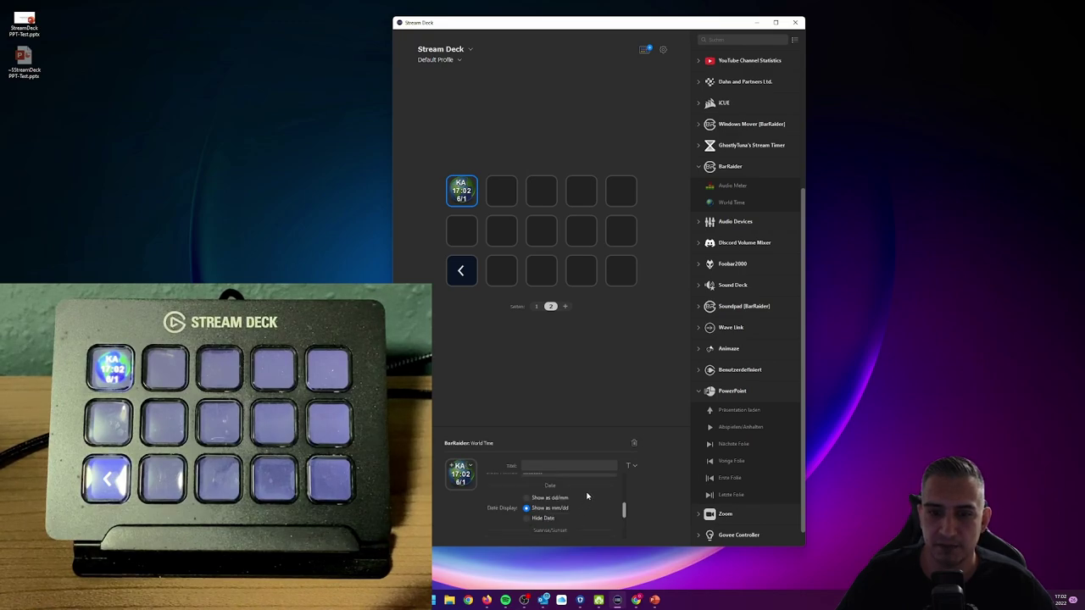
{"action": "left_click", "coordinate": [548, 520]}
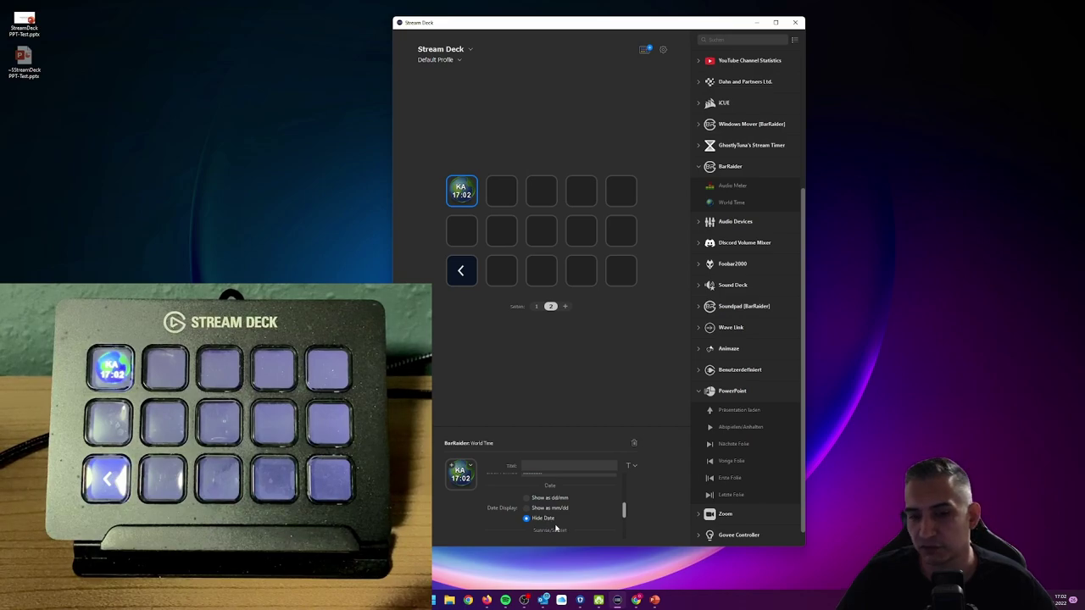
{"action": "left_click", "coordinate": [554, 498]}
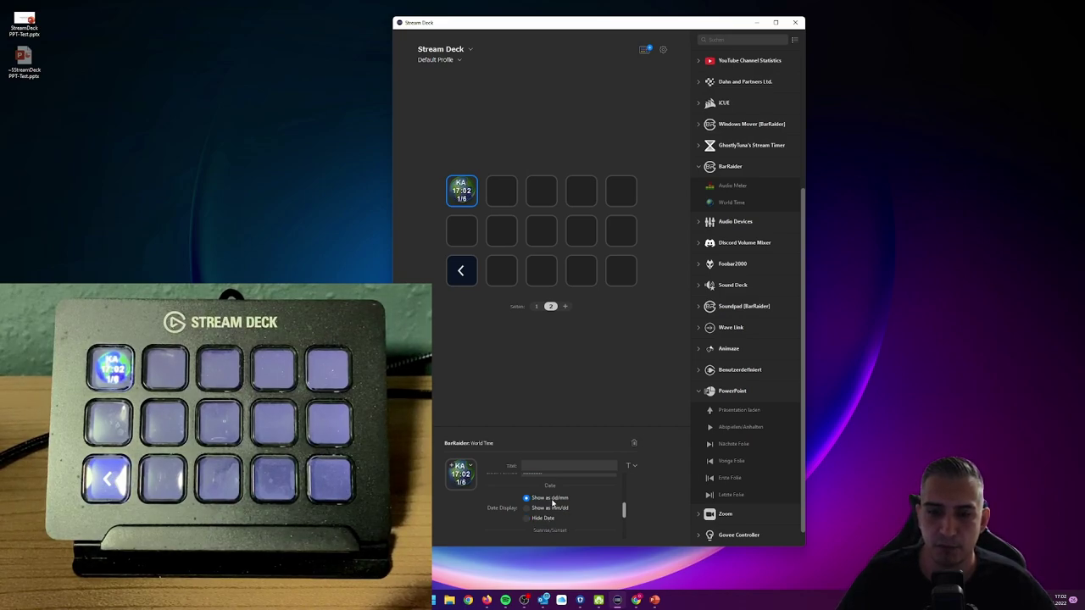
{"action": "left_click", "coordinate": [547, 517]}
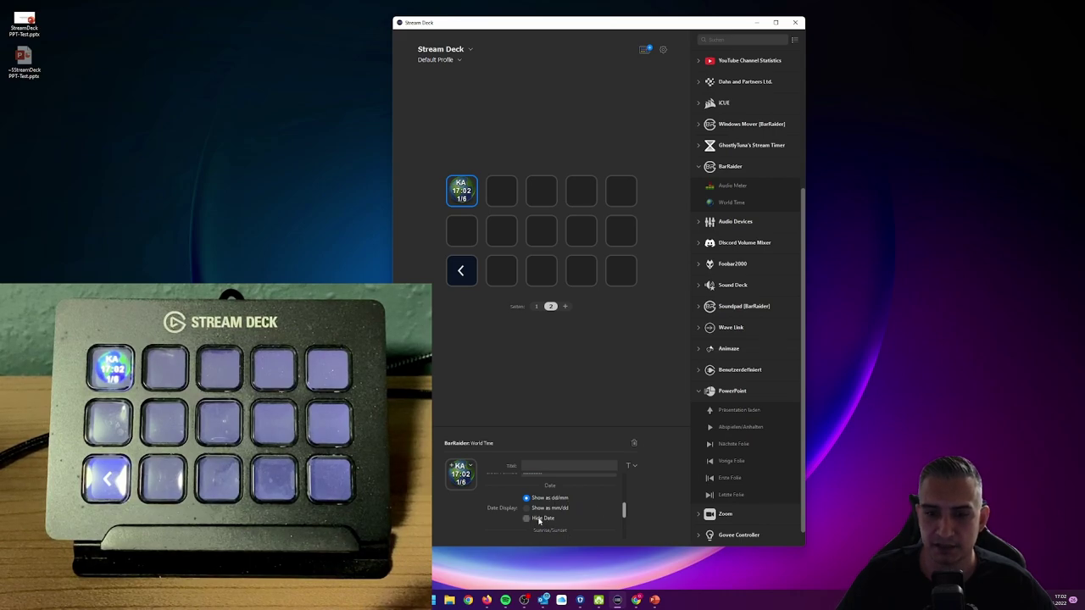
- Test the World Time key's clipboard copy by pasting the time 17:03 into an empty Editor document, and return to Stream Deck
{"action": "left_click", "coordinate": [492, 371]}
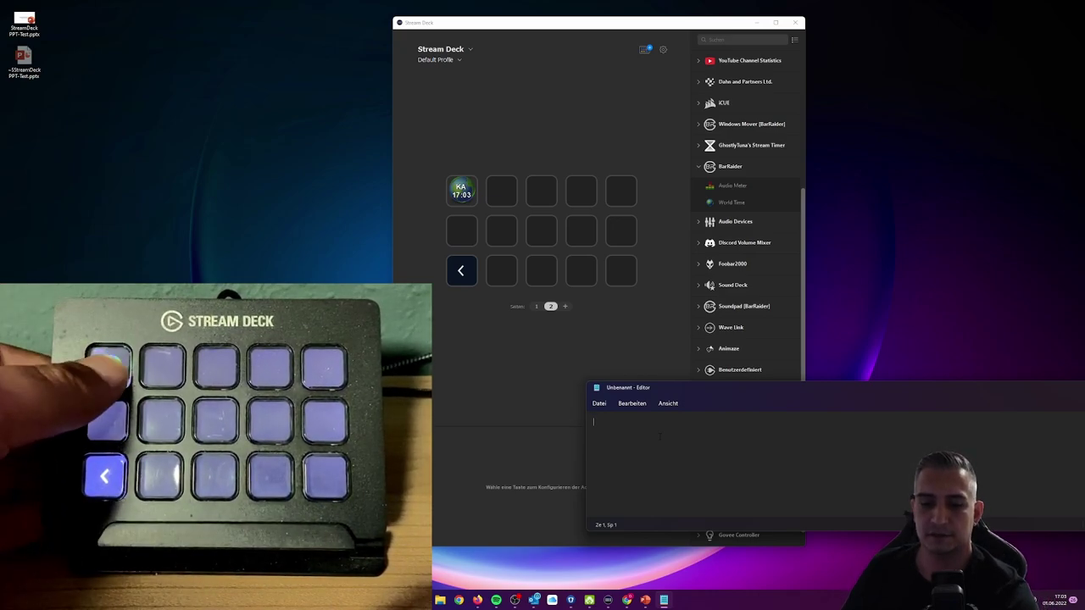
{"action": "type", "text": "17:03"}
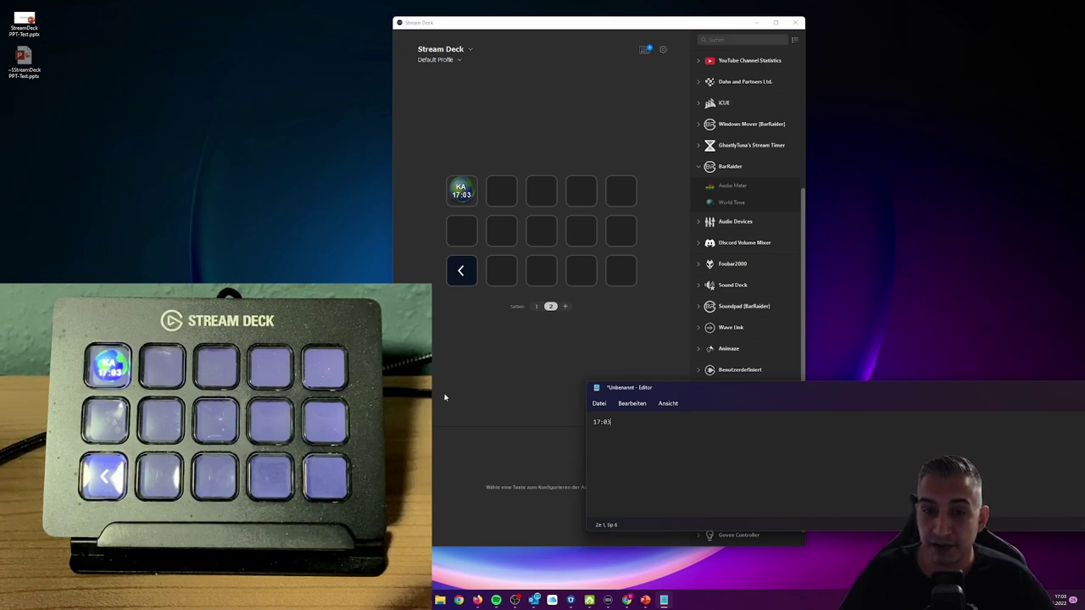
{"action": "left_click", "coordinate": [473, 400]}
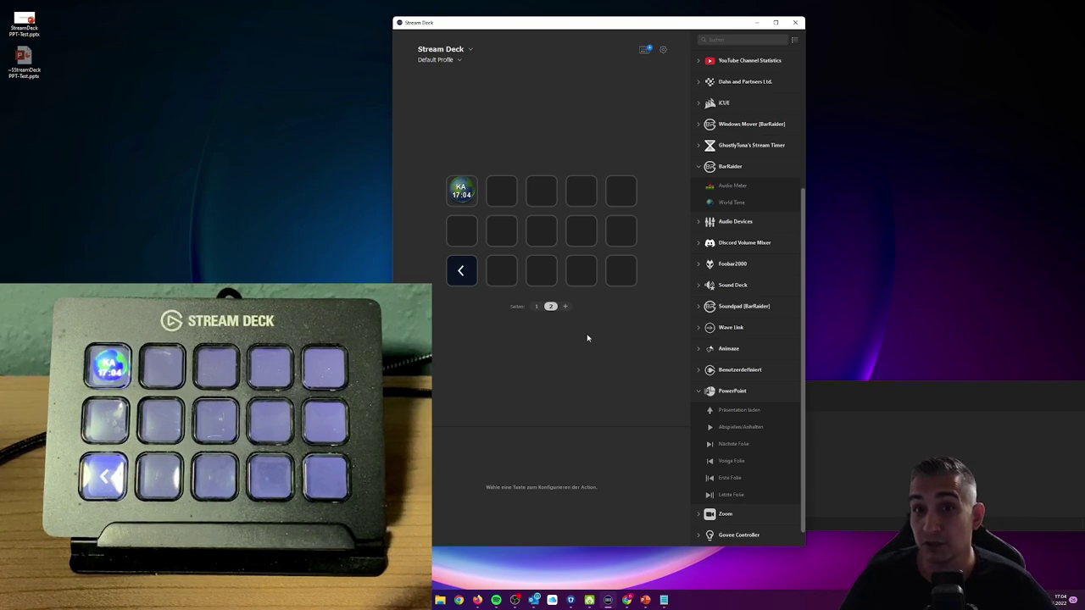
- Open the Stream Deck store and look over the Zoom Plugin among the Business-Tools plugins
{"action": "left_click", "coordinate": [644, 53]}
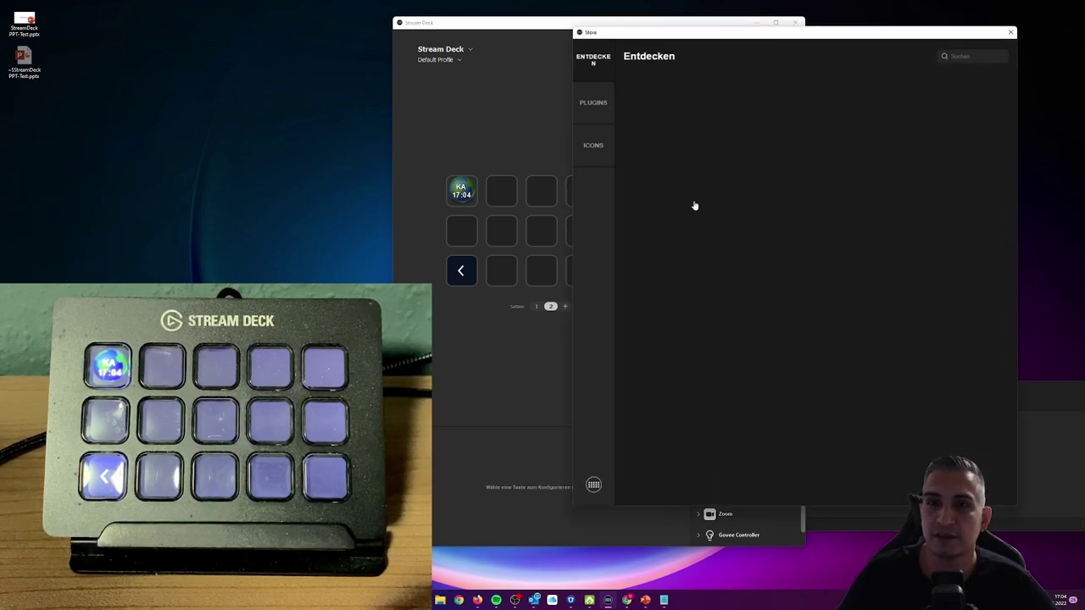
{"action": "left_click", "coordinate": [593, 103]}
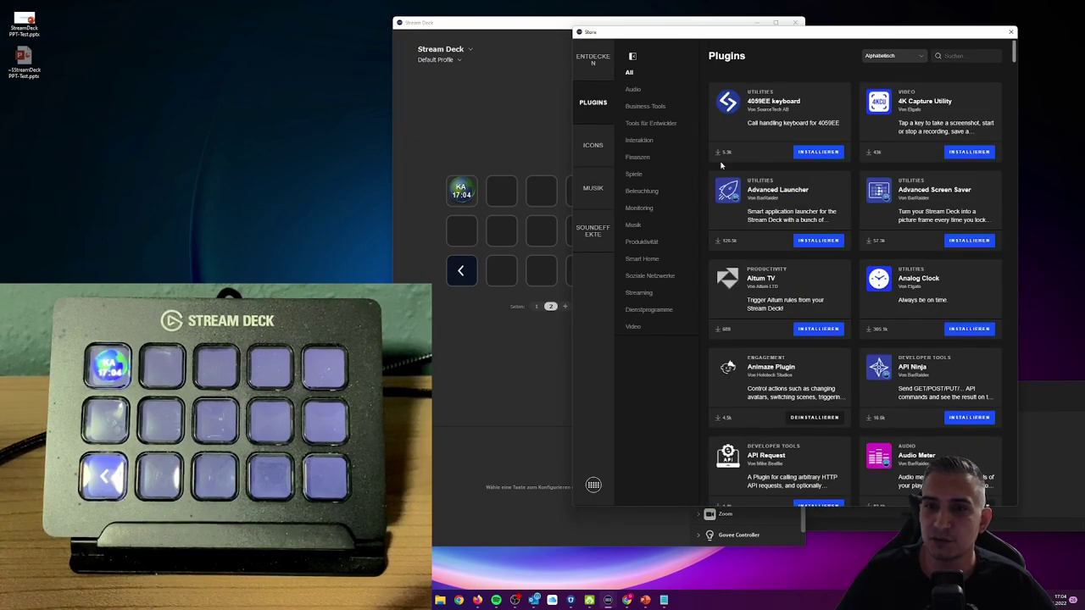
{"action": "left_click", "coordinate": [645, 107]}
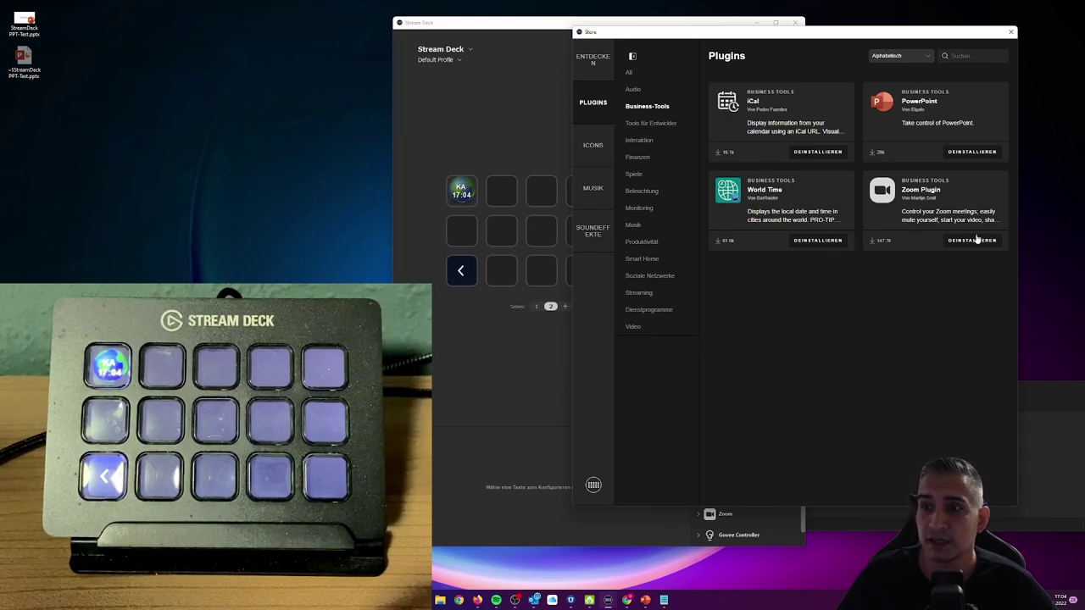
- Collapse the PowerPoint actions, expand the Zoom category and examine its actions from Mute Toggle to Custom Shortcut
{"action": "left_click", "coordinate": [535, 371]}
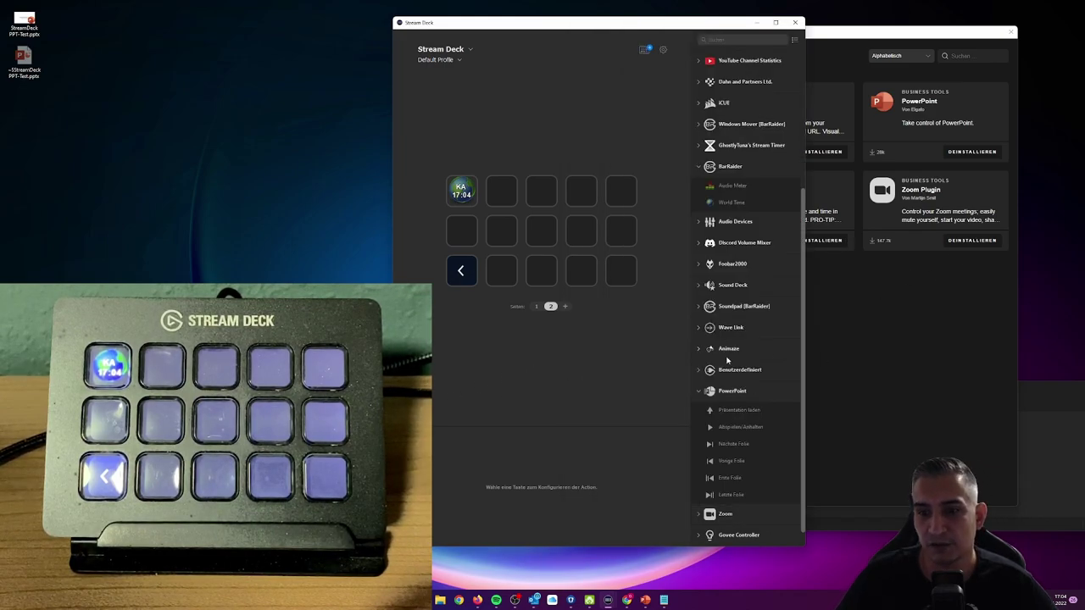
{"action": "left_click", "coordinate": [703, 392]}
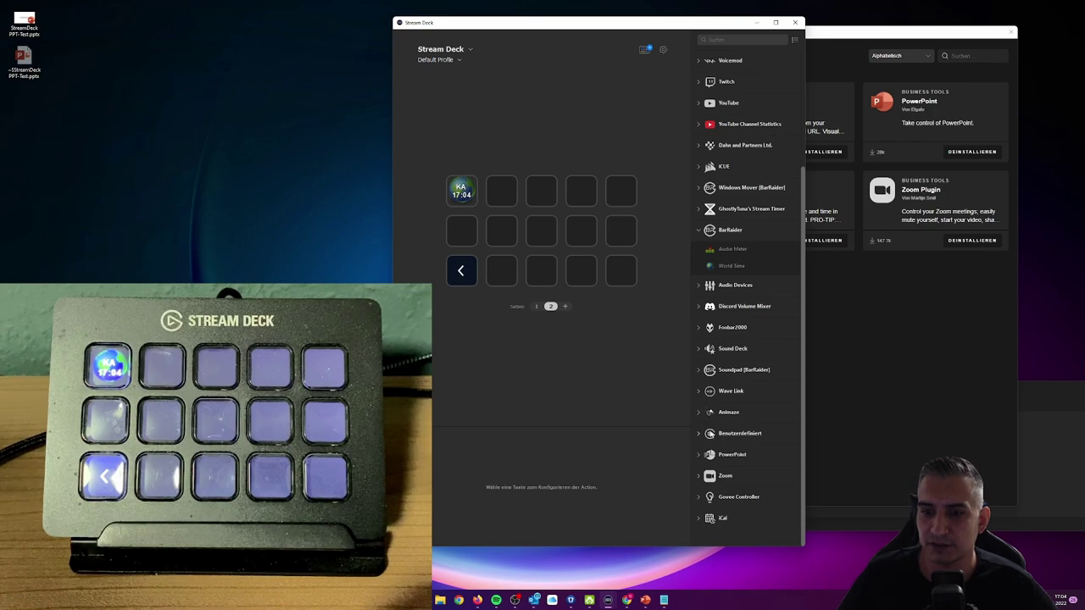
{"action": "left_click", "coordinate": [699, 478]}
{"action": "scroll", "coordinate": [757, 462], "scroll_direction": "down", "scroll_amount": 3}
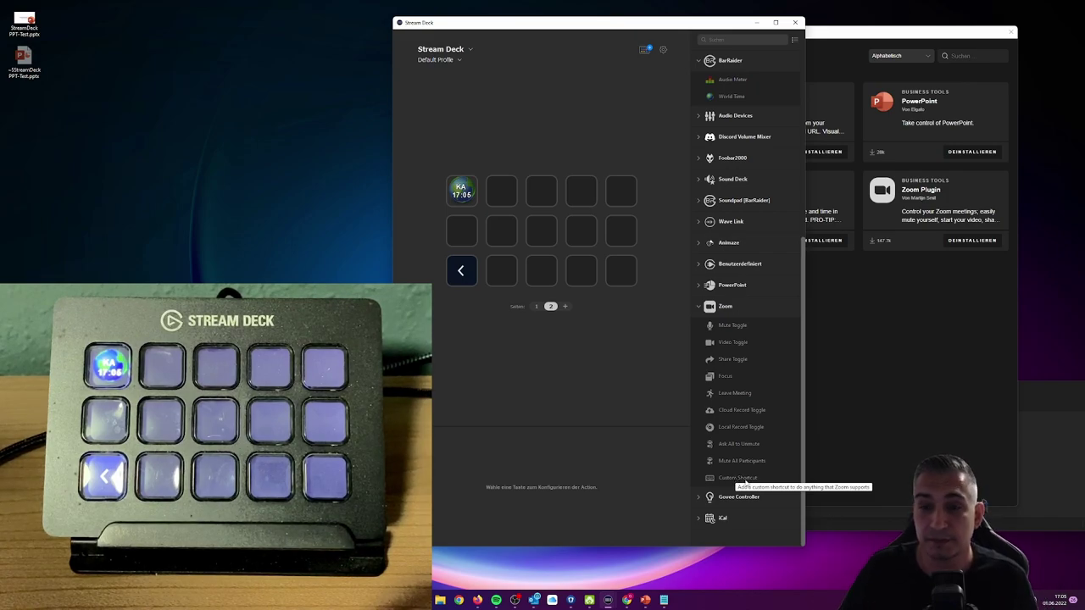
- Reopen the store and review all Business-Tools plugins once more
{"action": "left_click", "coordinate": [645, 49]}
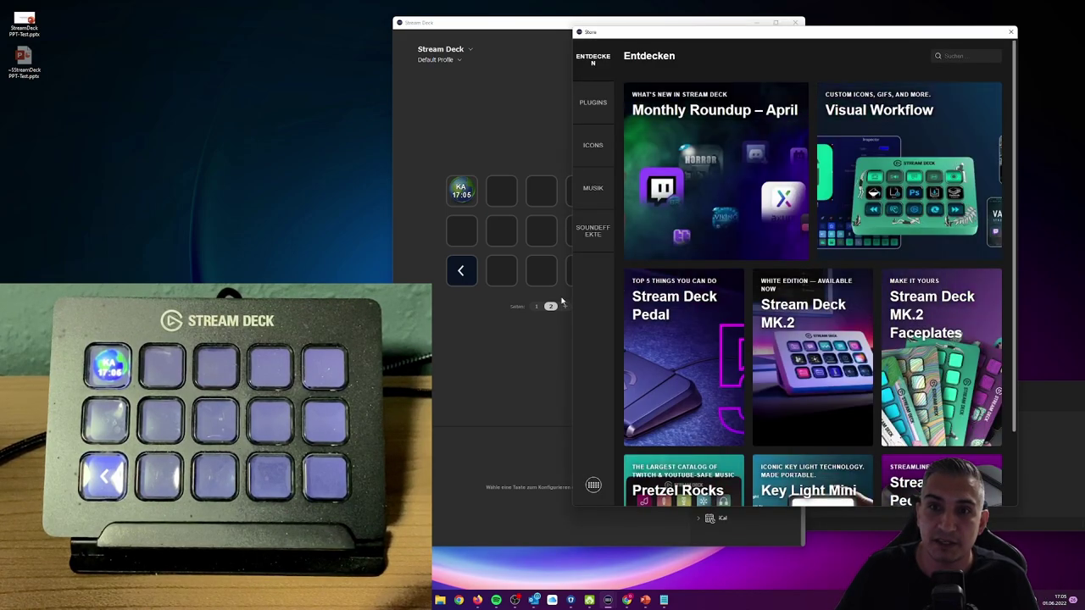
{"action": "left_click", "coordinate": [593, 102]}
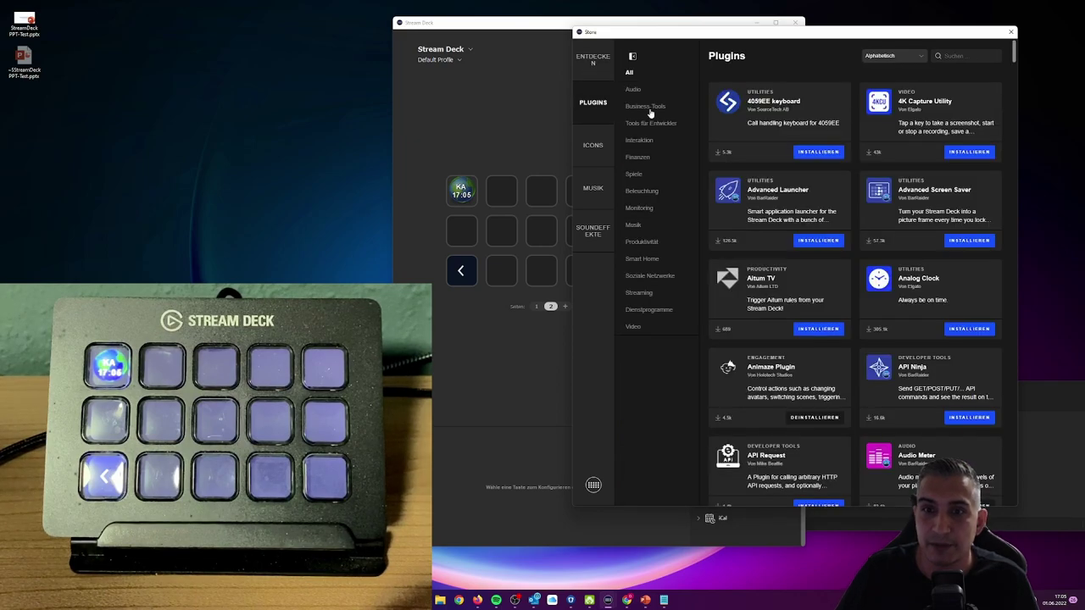
{"action": "left_click", "coordinate": [647, 107]}
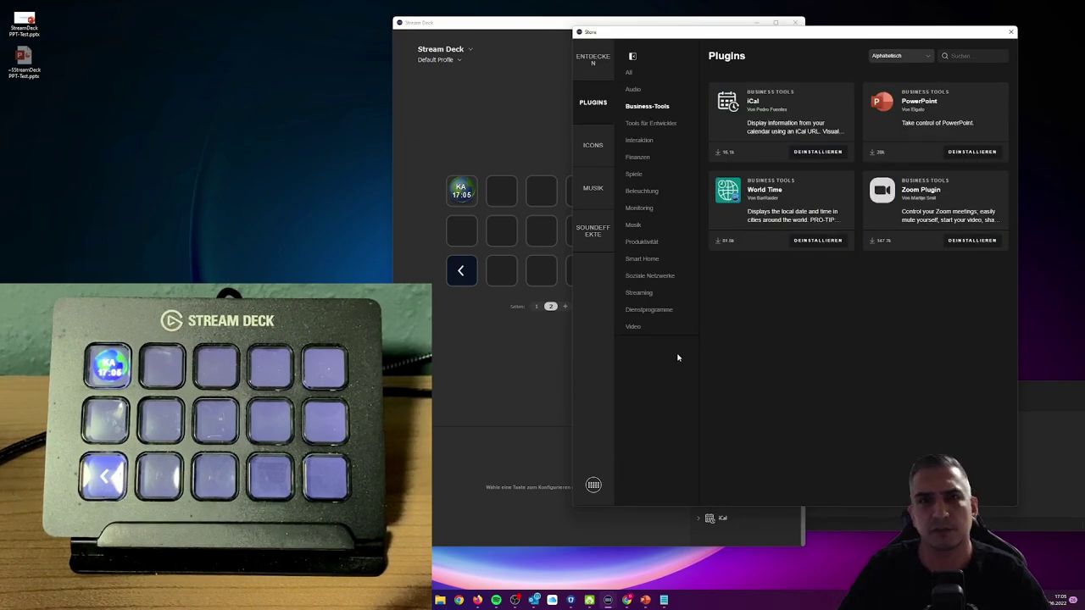